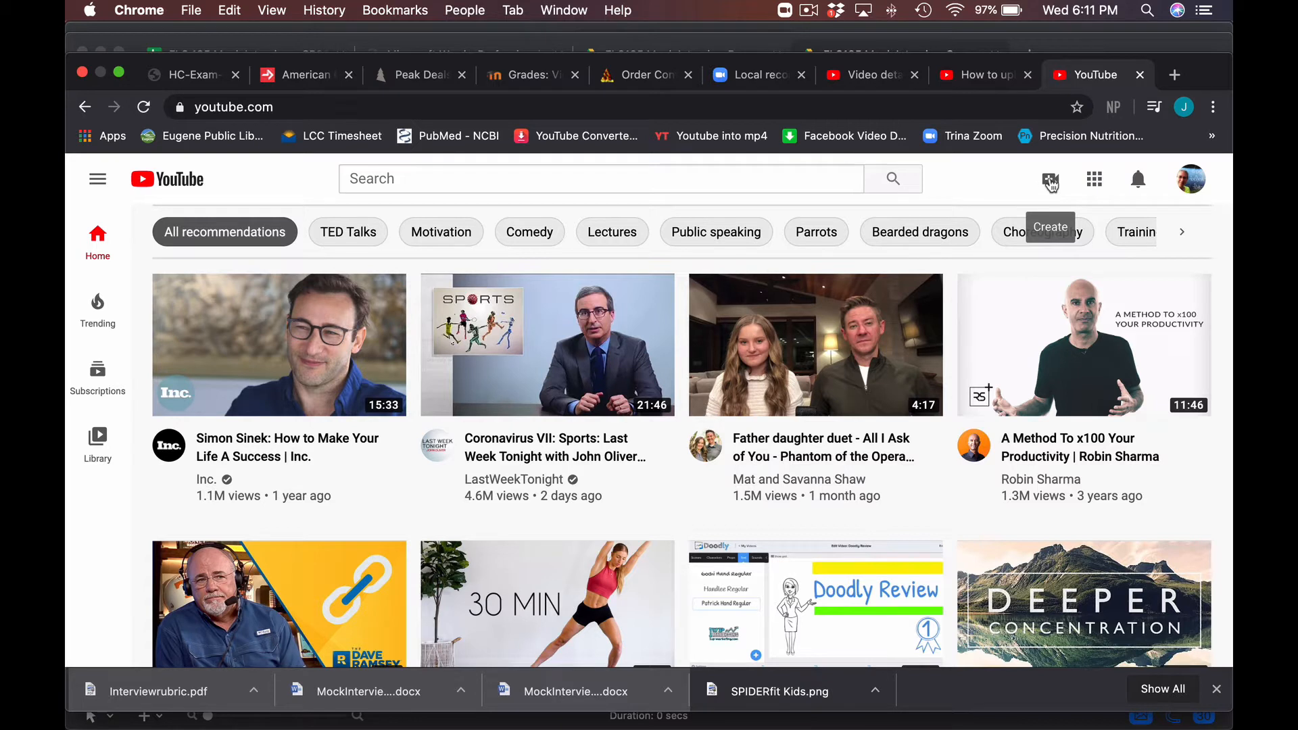
- Choose Upload video from the Create menu to bring up the Upload videos dialog
click(1050, 181)
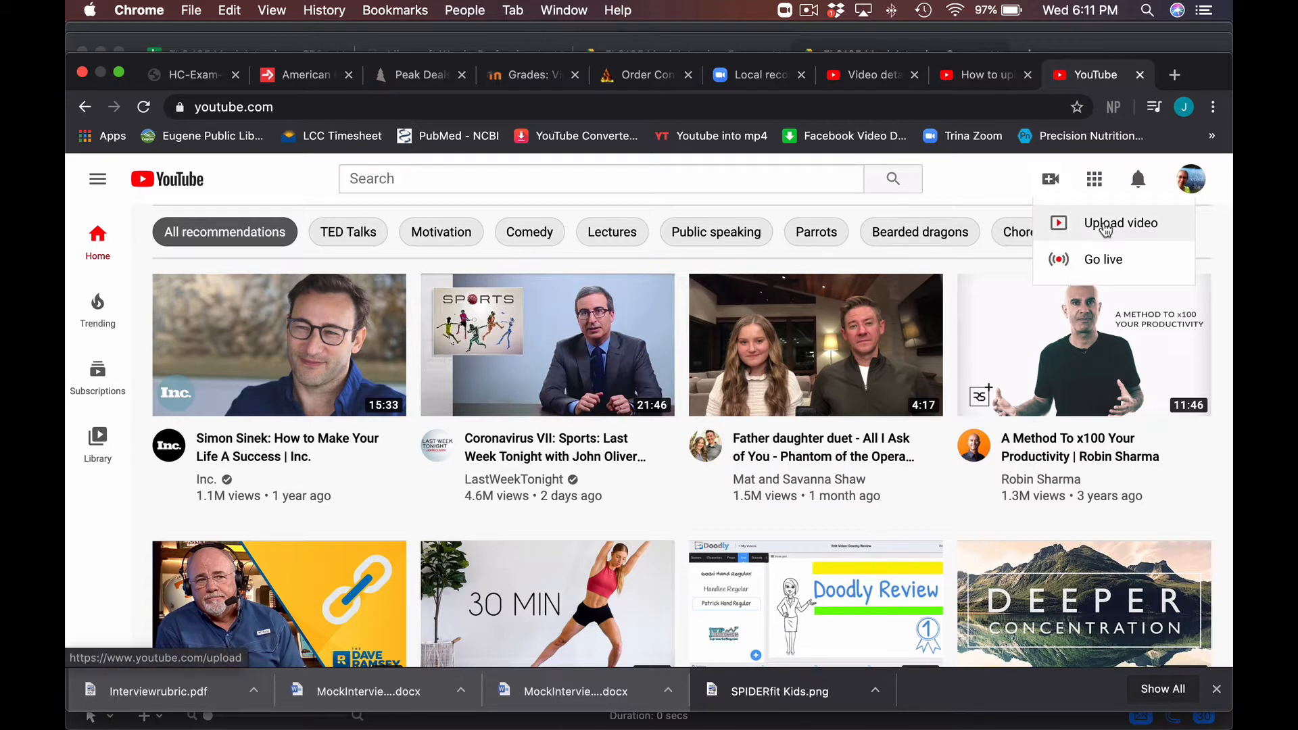
click(1106, 226)
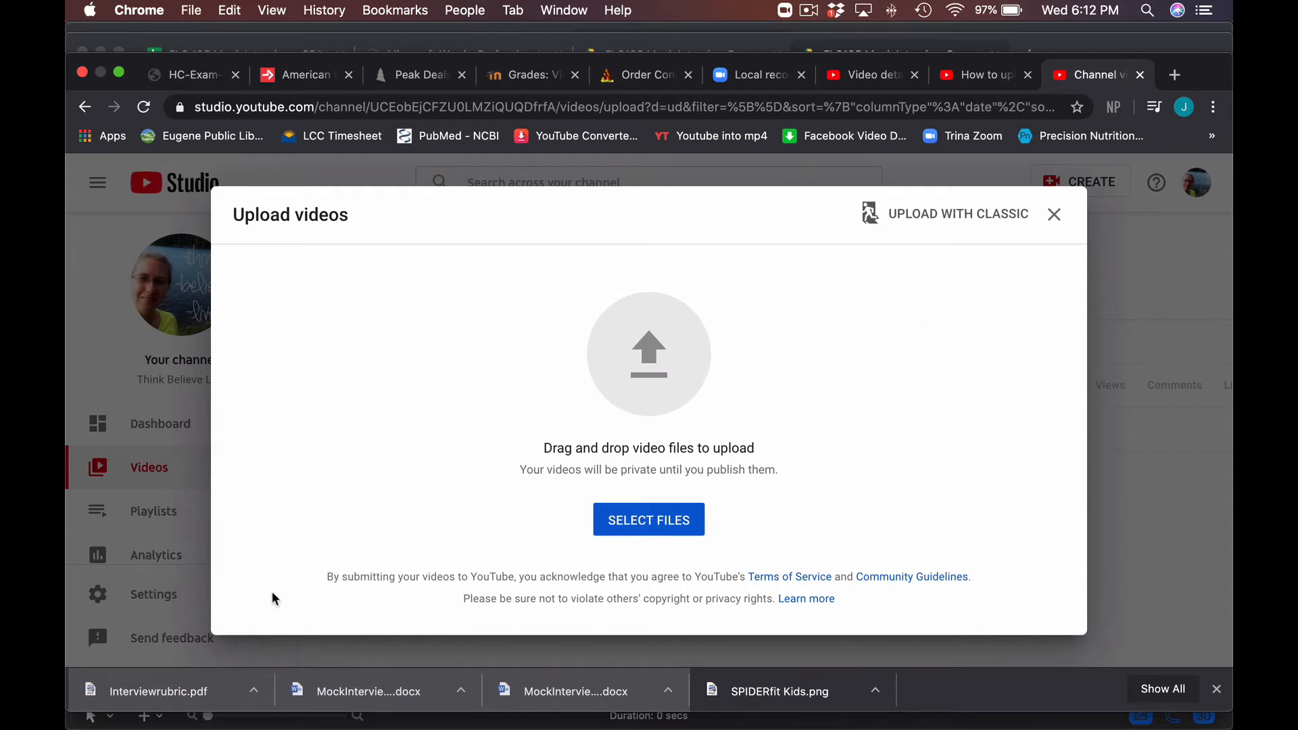
- Select CEC.mp4 from the Desktop folder and open it for upload
click(647, 527)
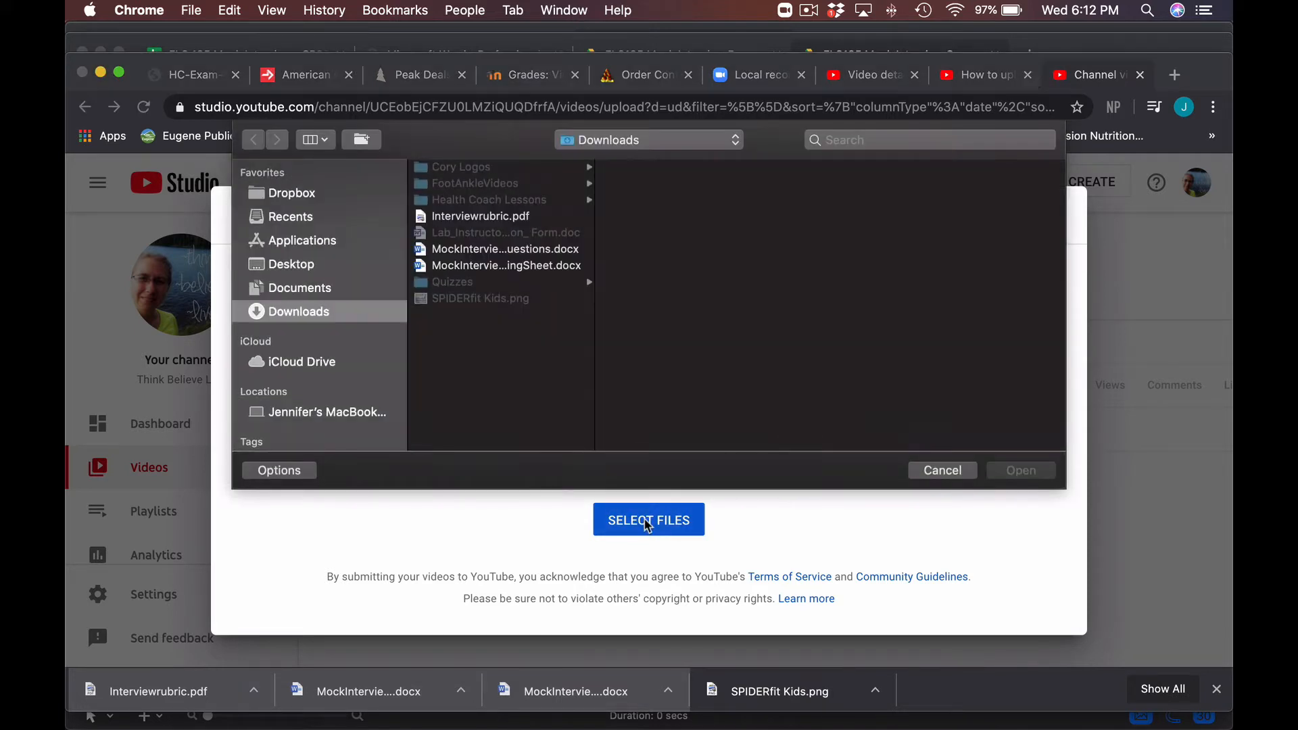
click(294, 265)
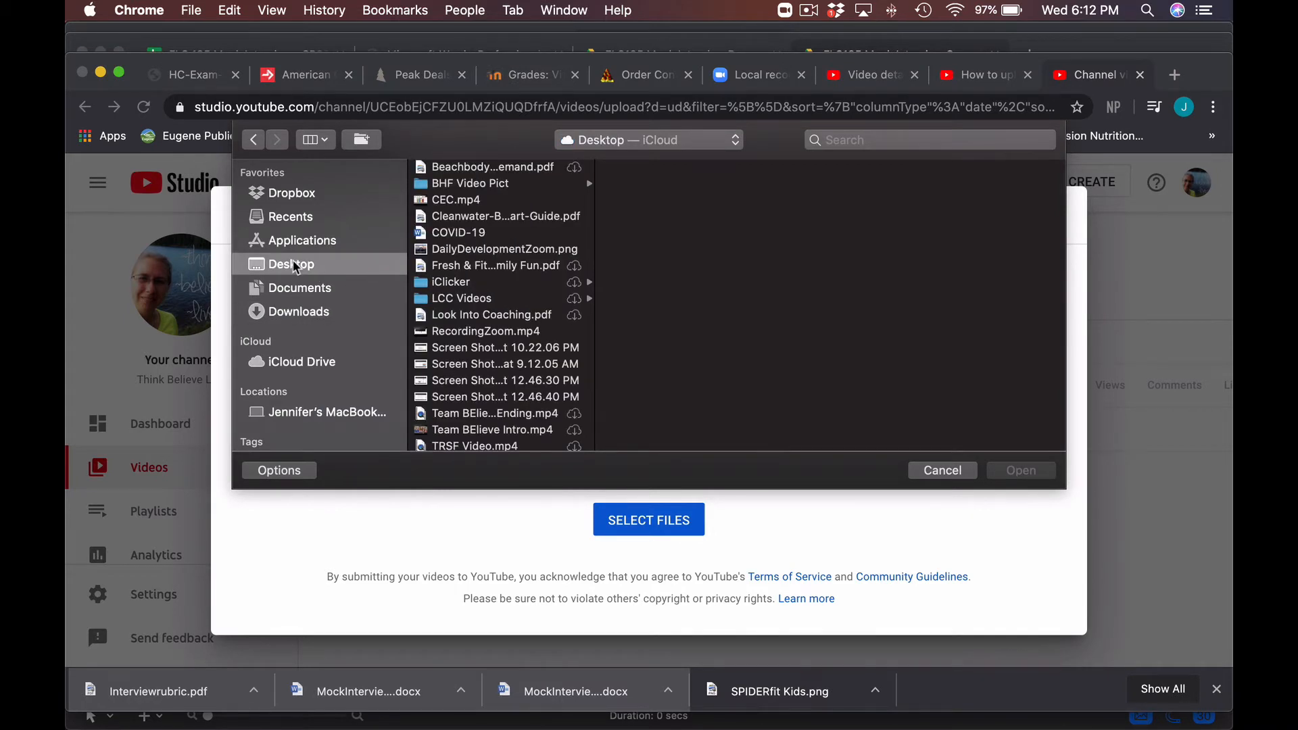
click(451, 201)
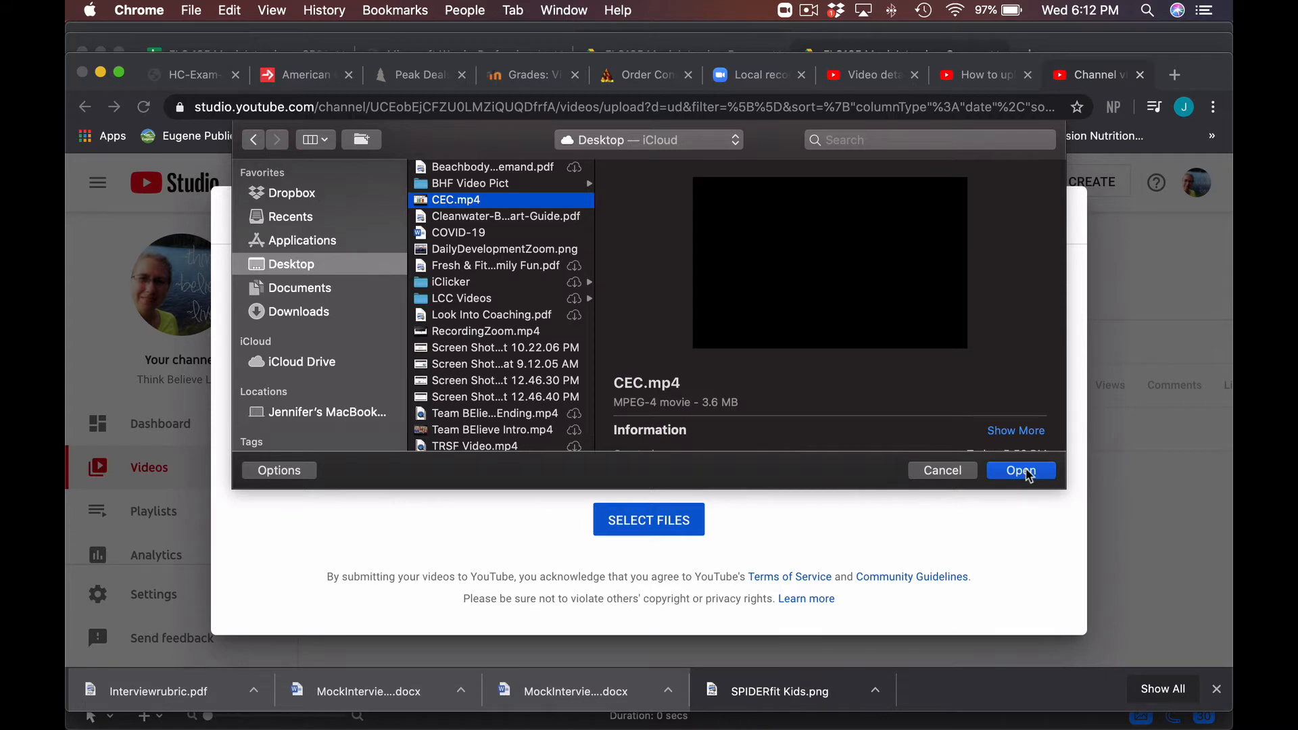
click(1021, 471)
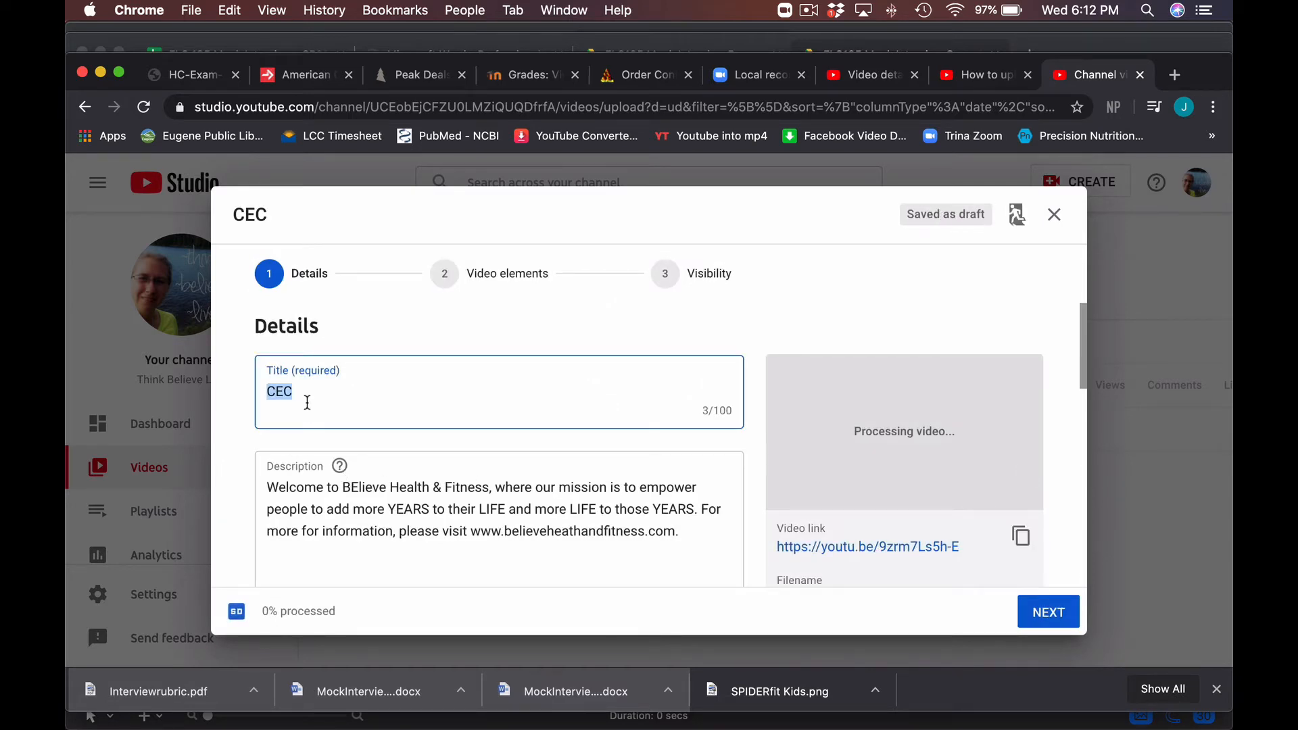
- Title the video 'Corrective Exercise Continuum'
text(Ce)
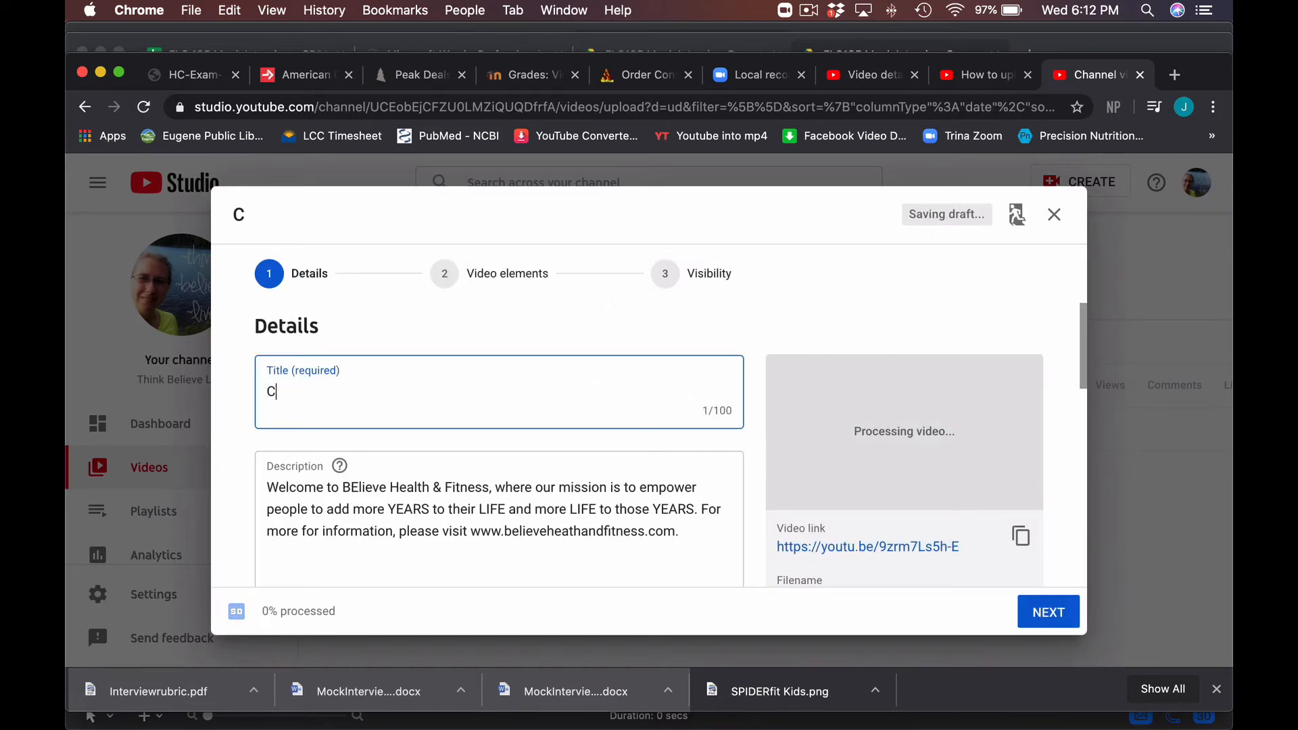
key(BackSpace)
text(orrecte)
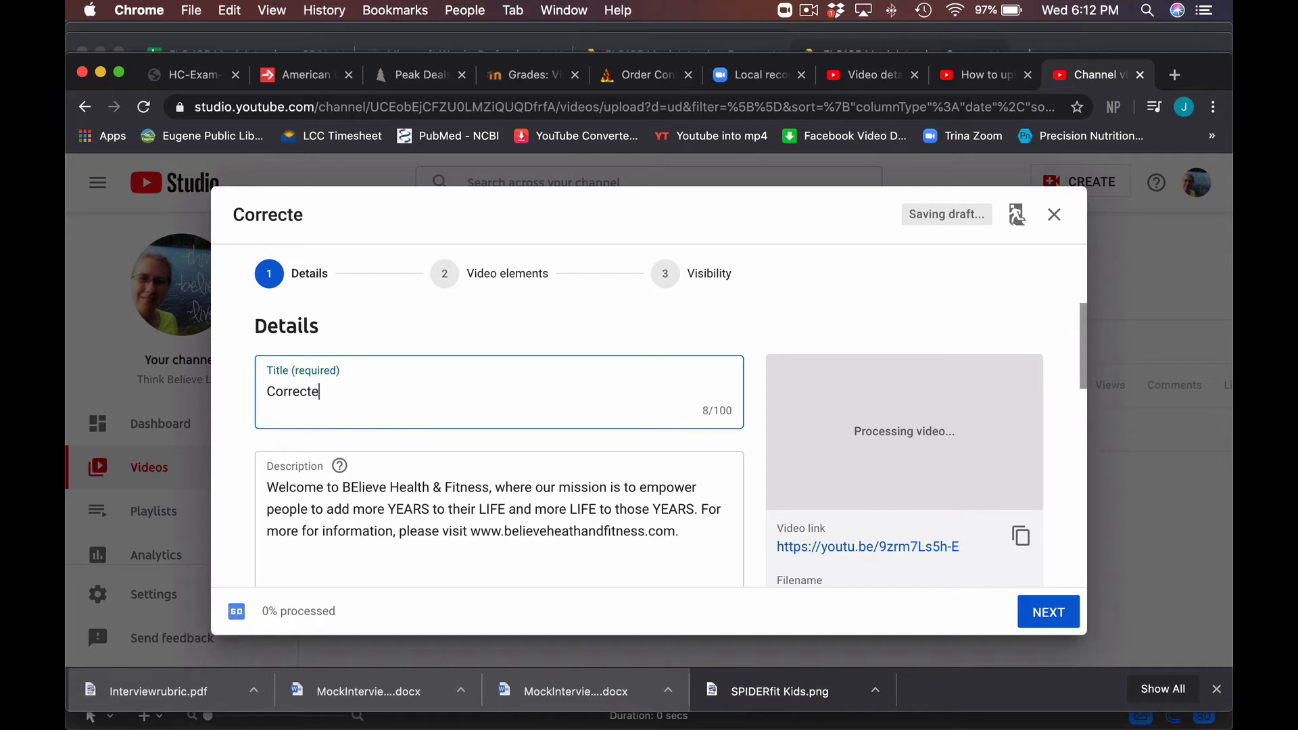
key(BackSpace)
text(ive )
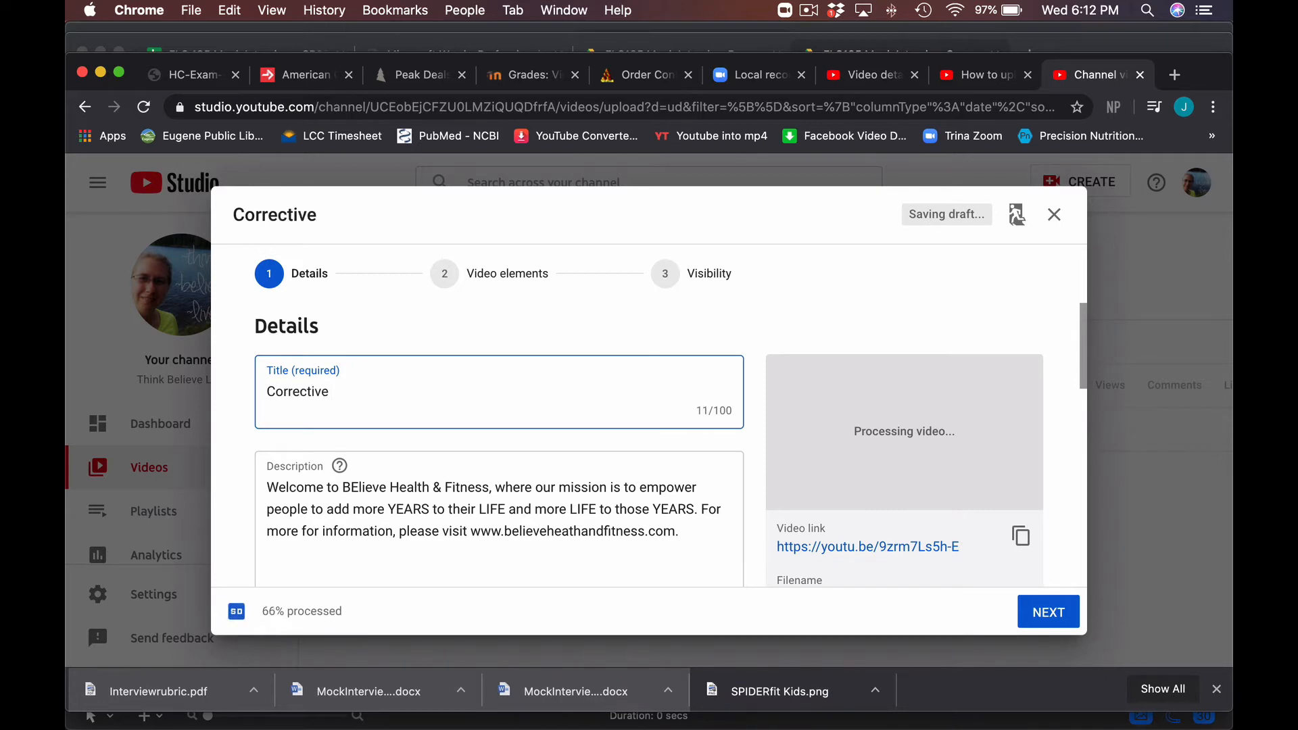
text(Exerci)
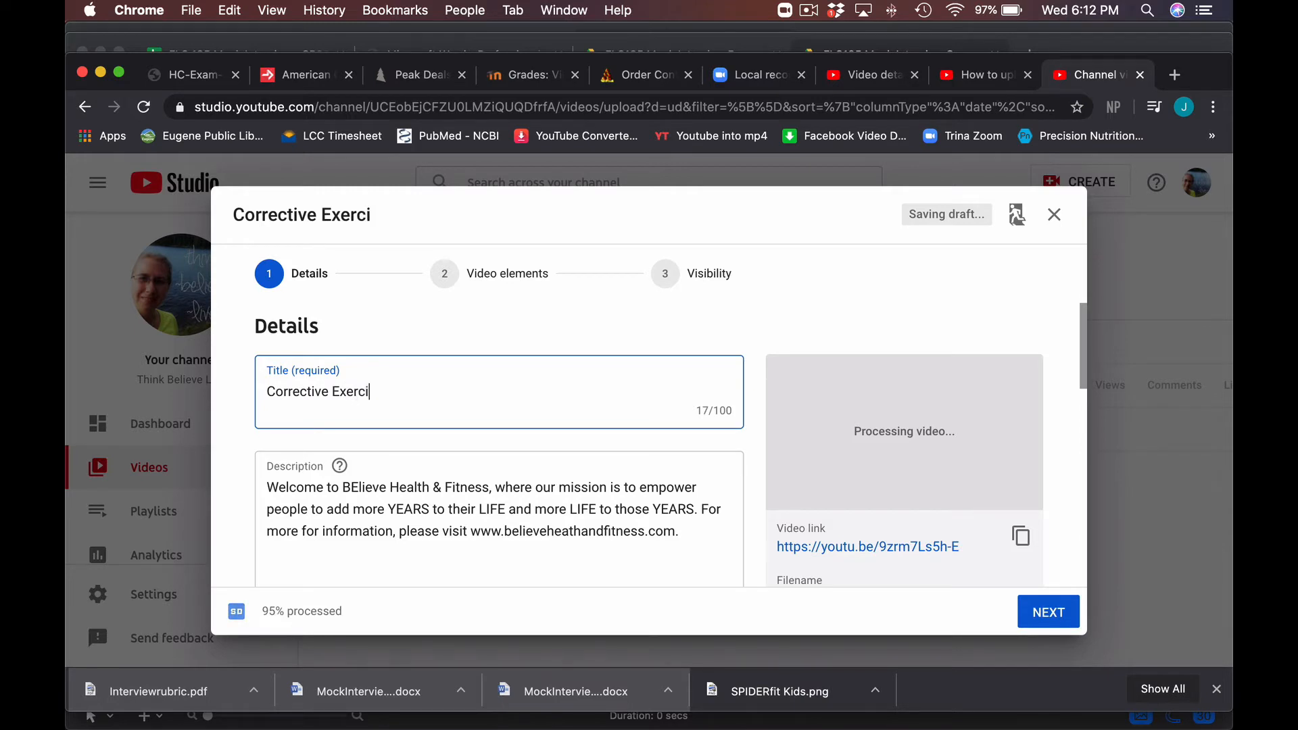
text(se Co)
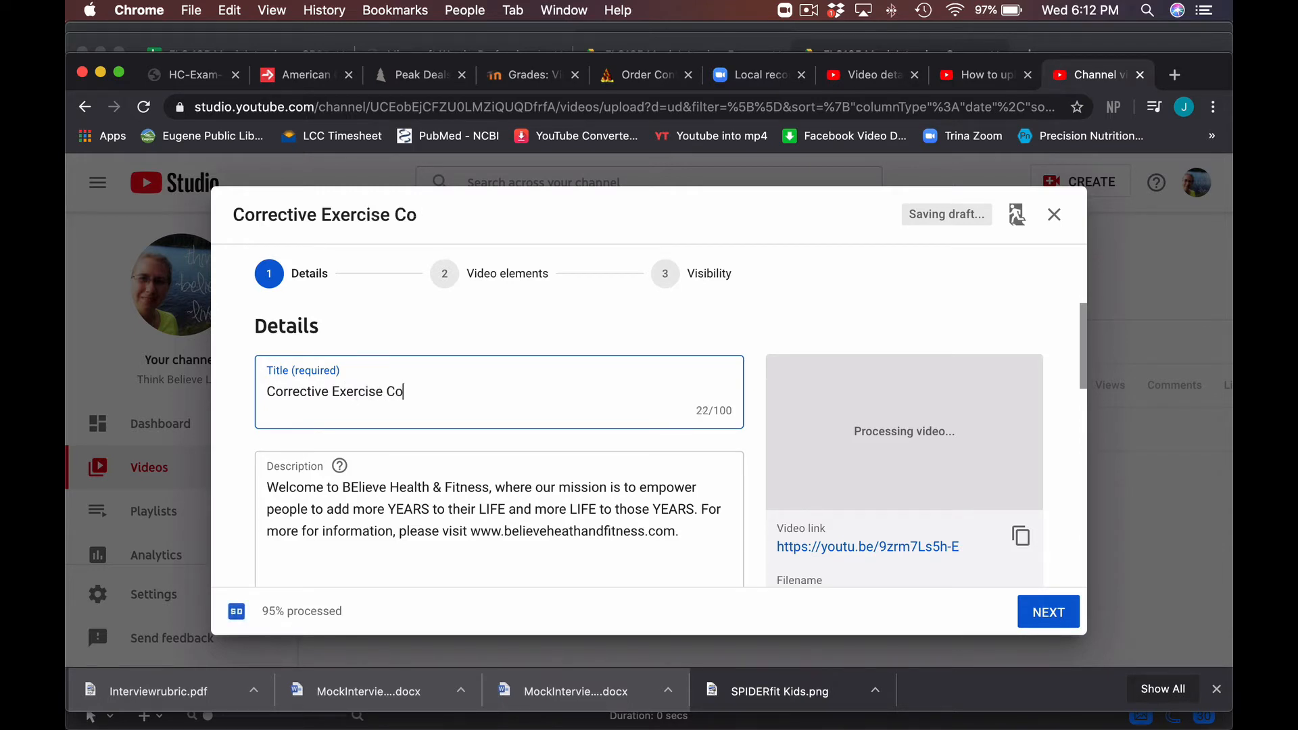
text(ntinuum)
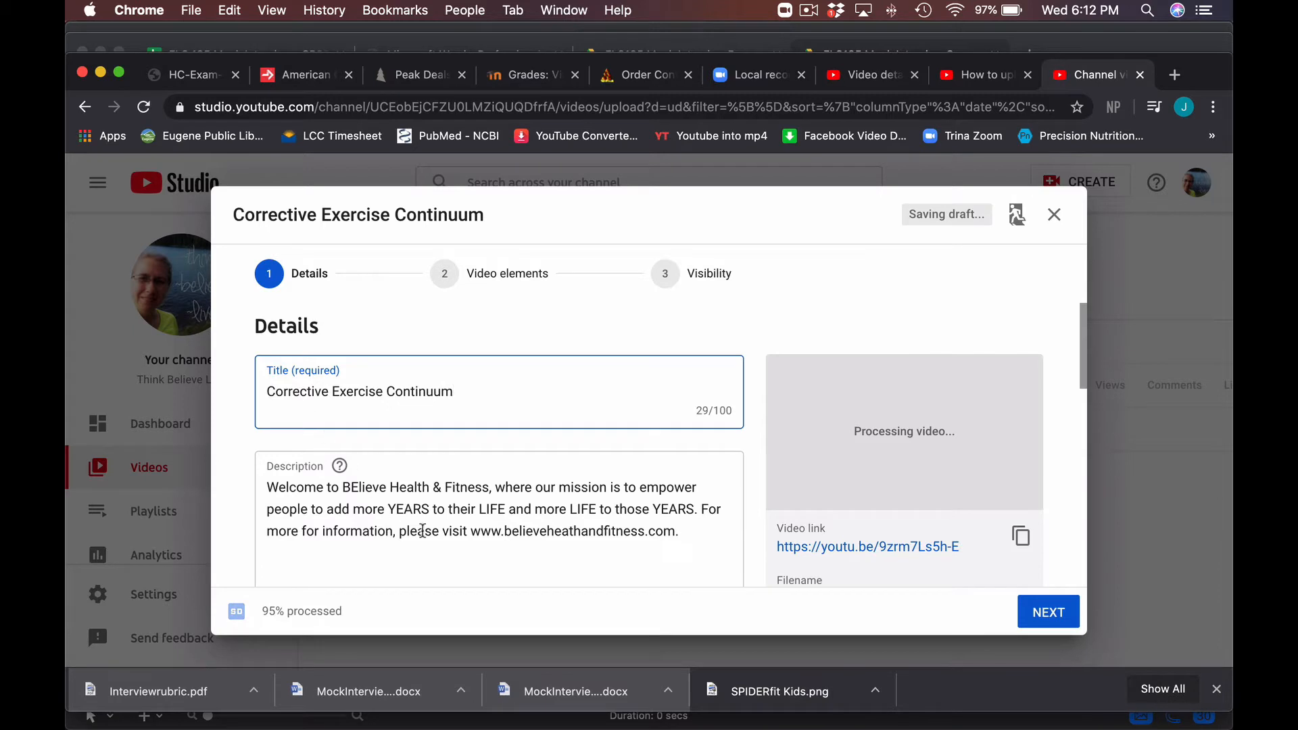
- Replace the default description with 'A video to explain the process of corrective exercise continuums.'
click(693, 533)
drag(693, 532, 252, 474)
text(\)
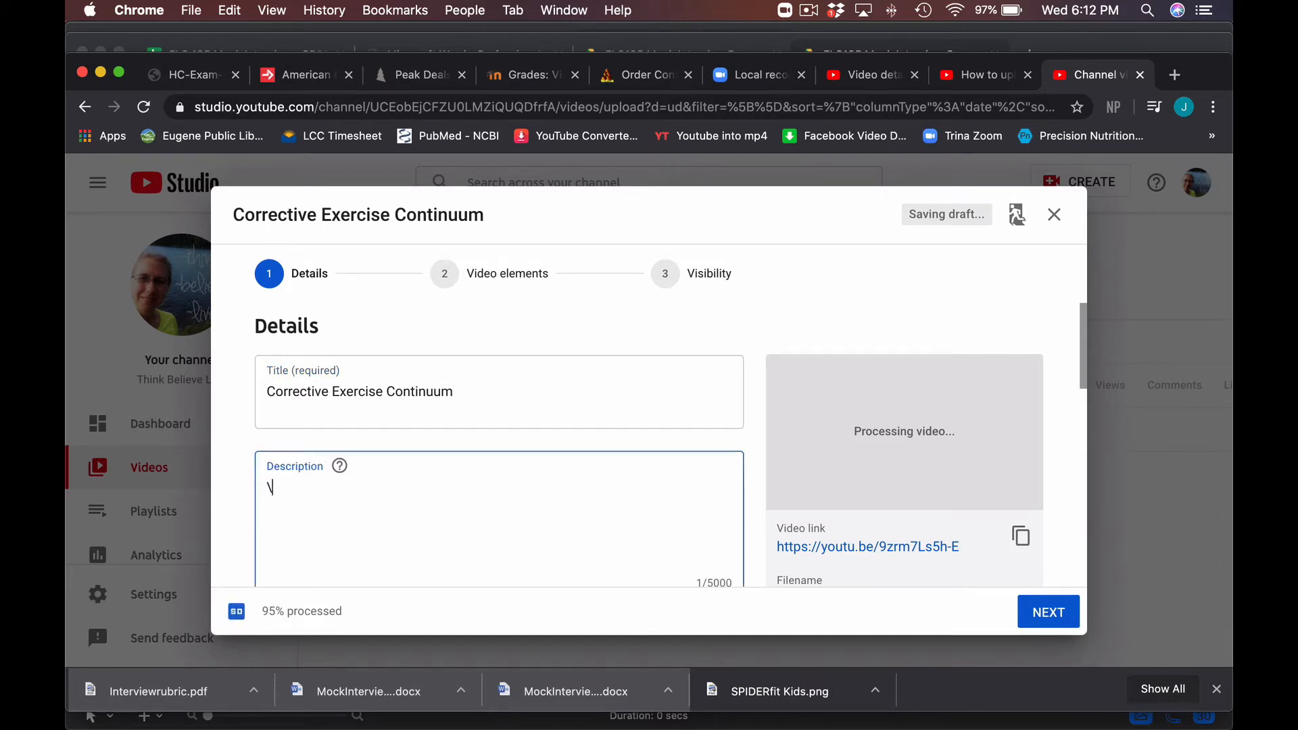
key(BackSpace)
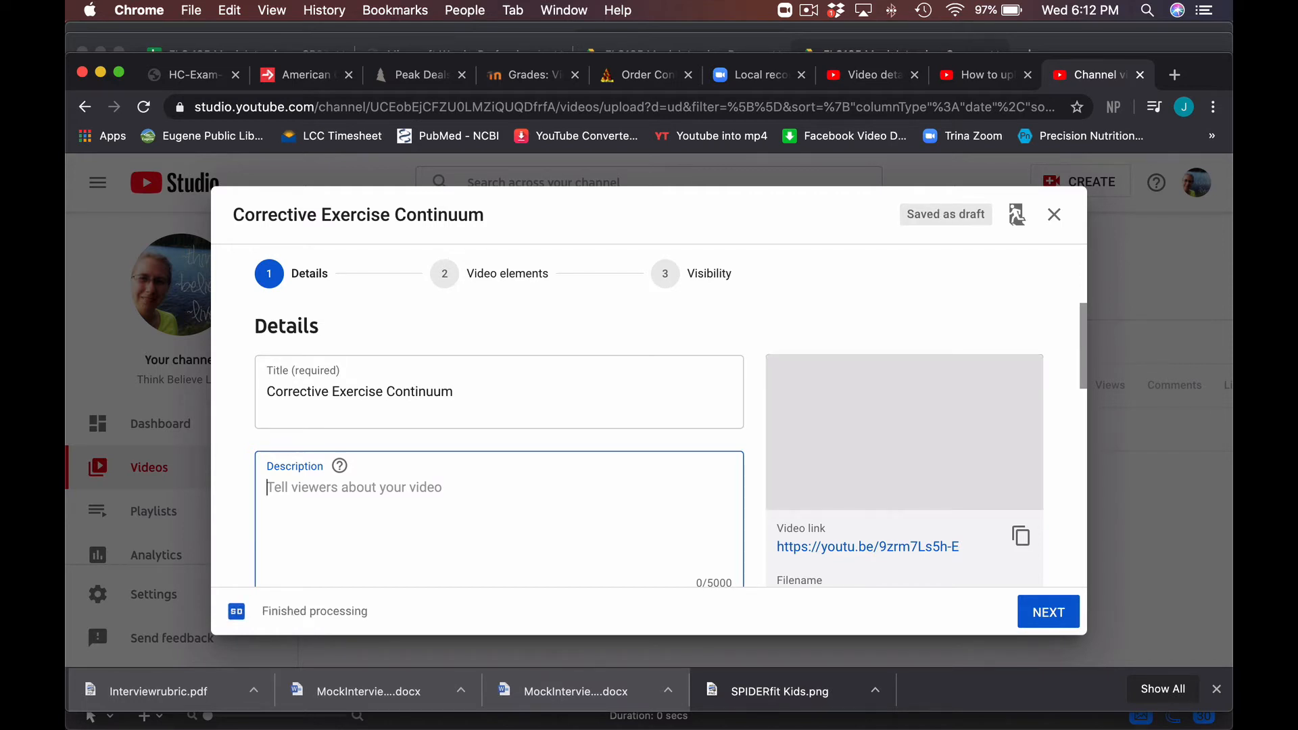
text(A video)
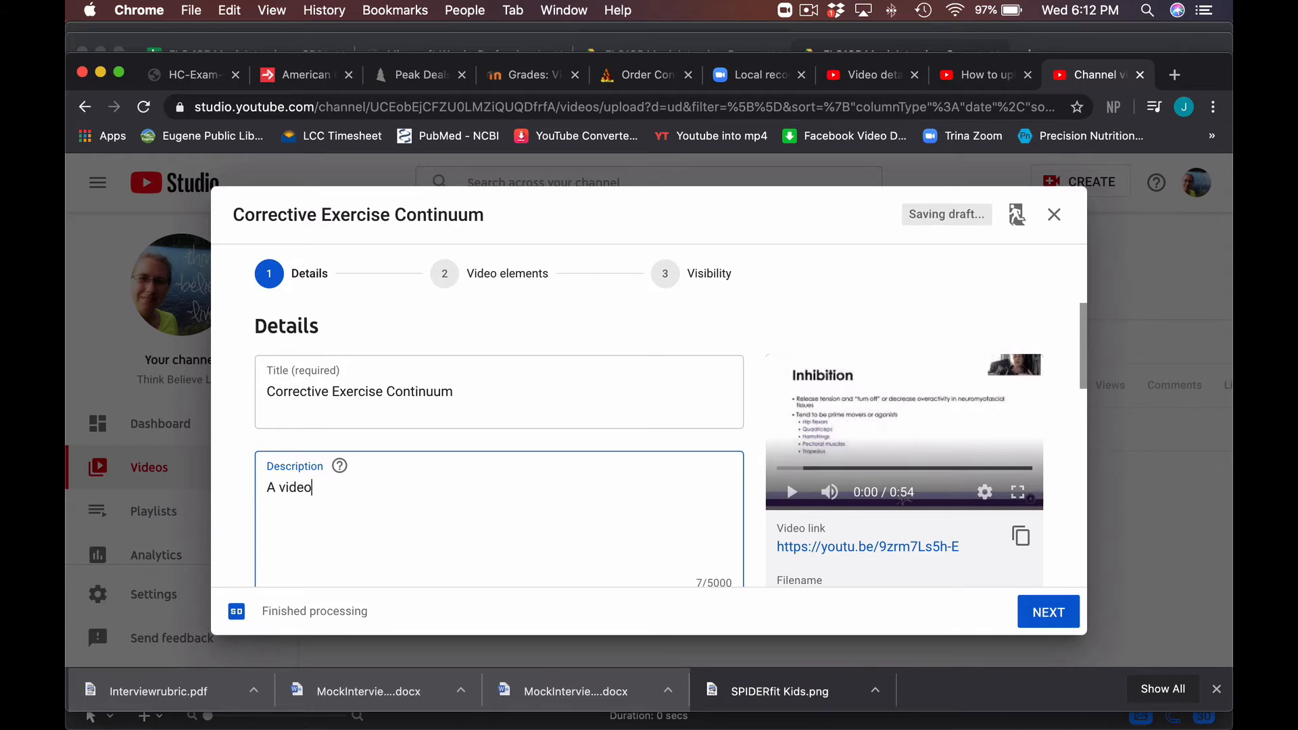
text( to expla)
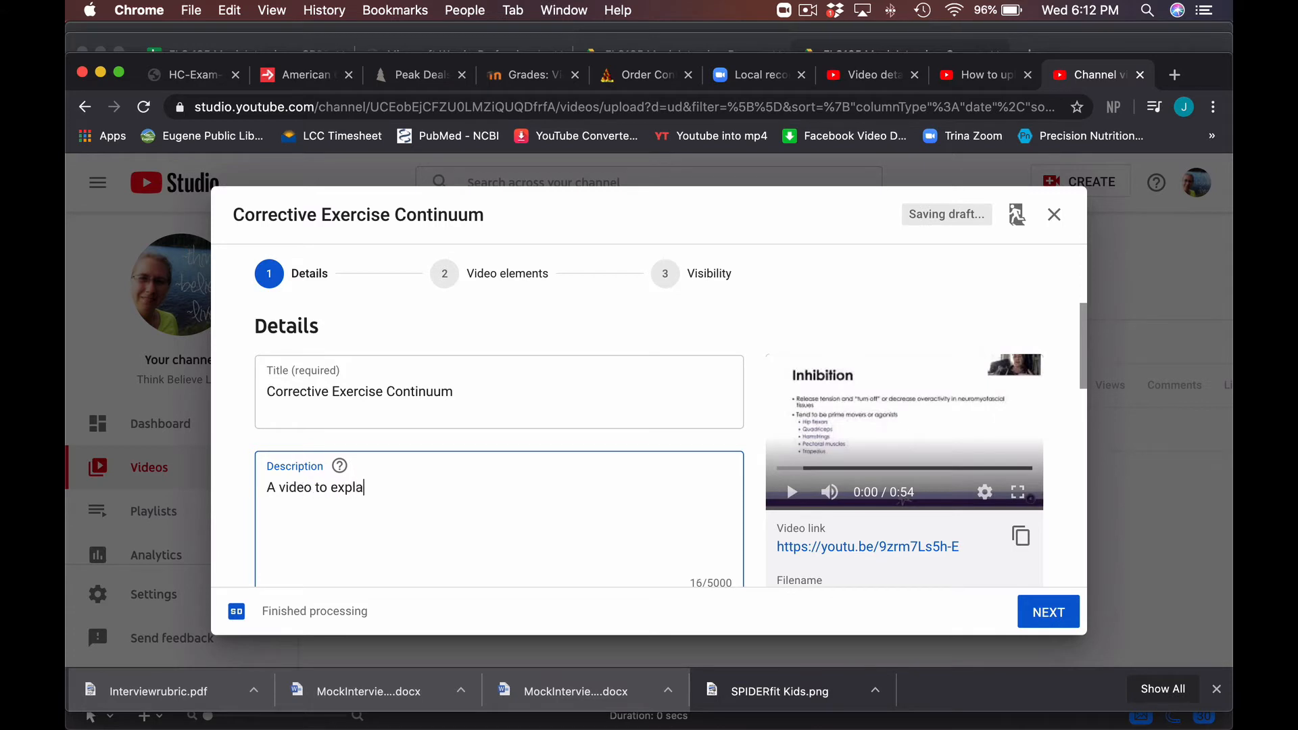
text(in the process of)
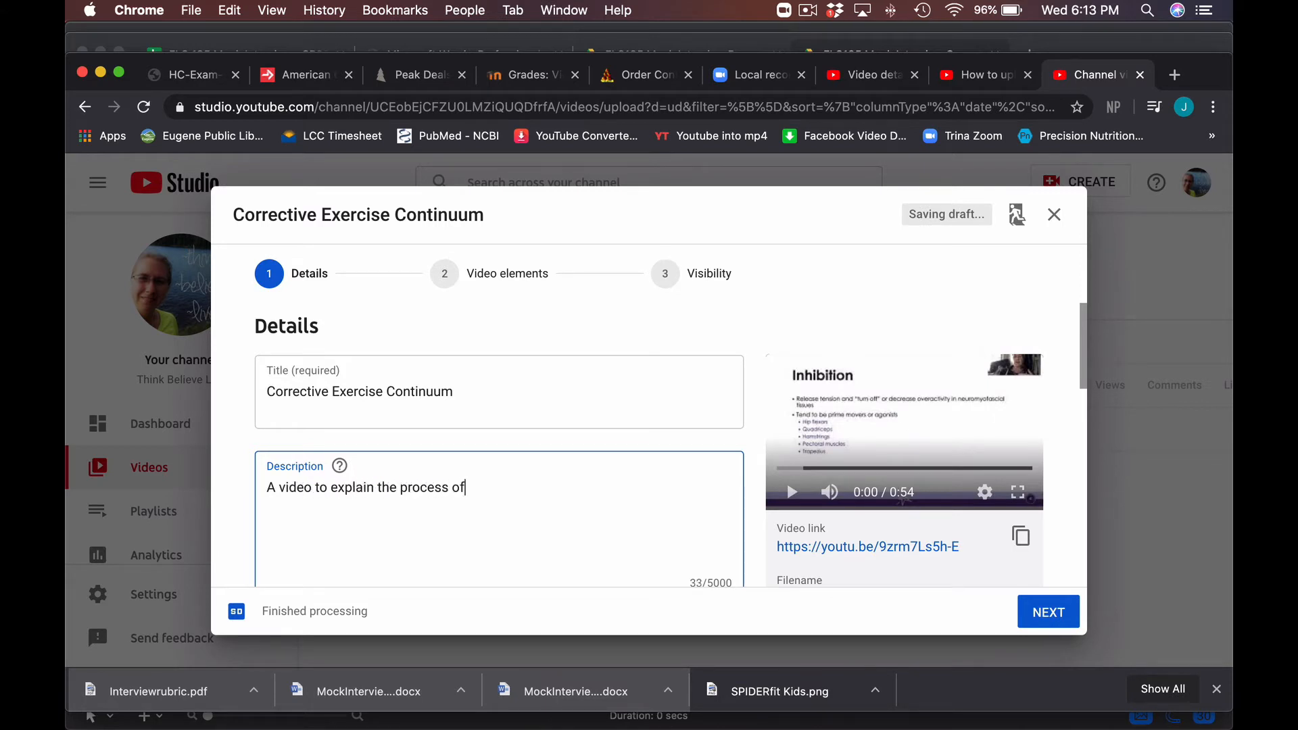
text( corrective exercise conti)
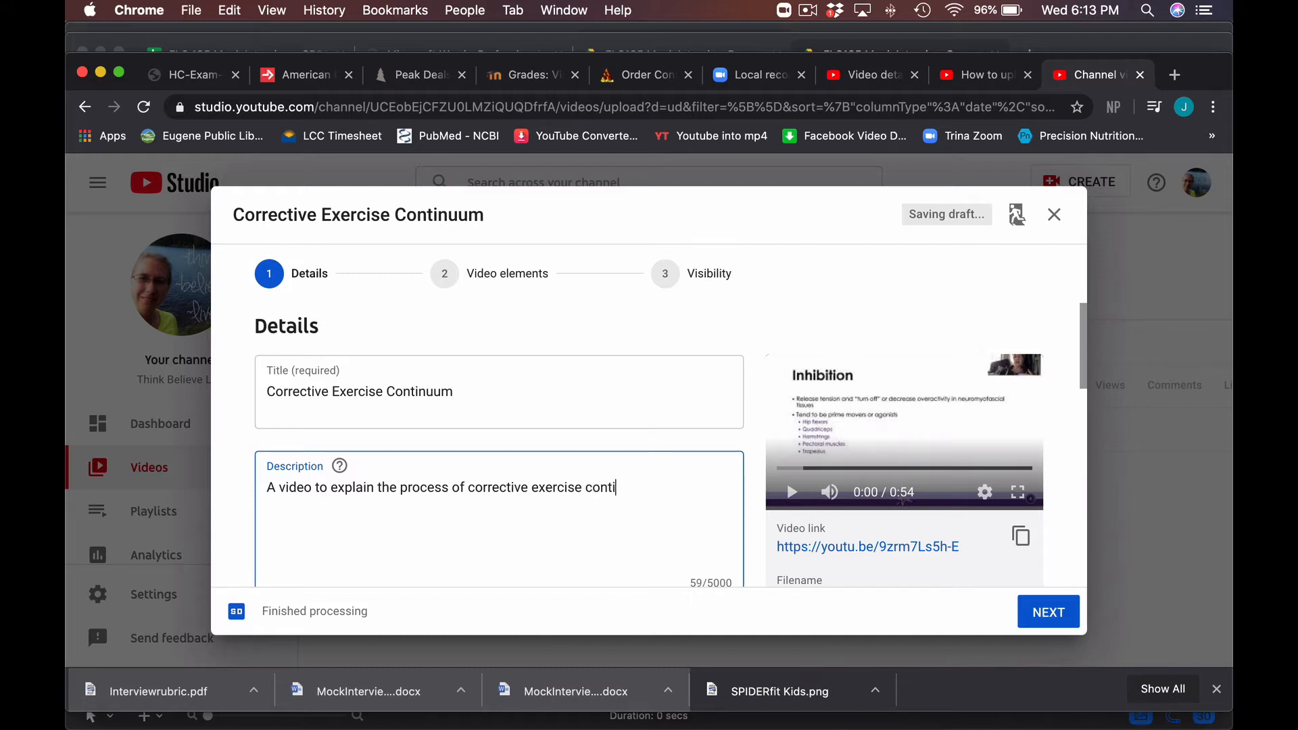
text(nuums.)
scroll(430, 501, down, 5)
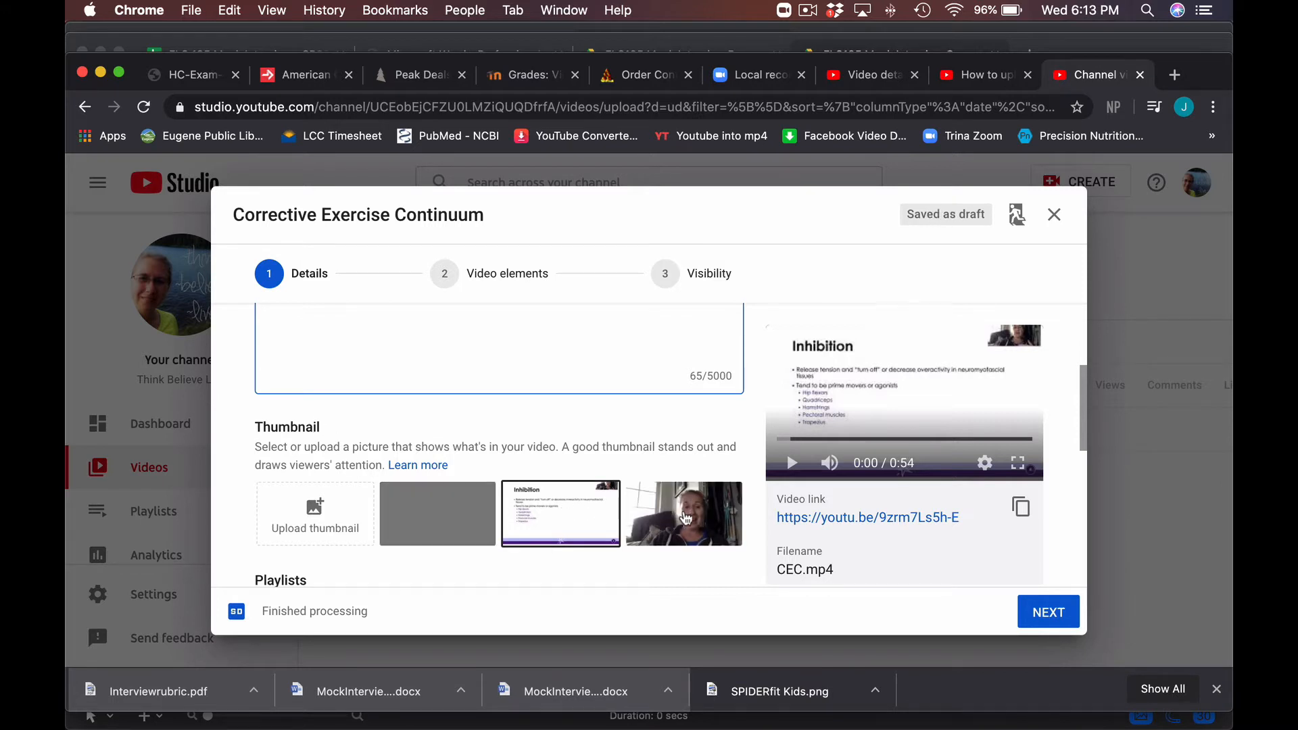
- Pick the Inhibition slide as thumbnail, review Playlists and Audience, and advance to Video elements
click(685, 518)
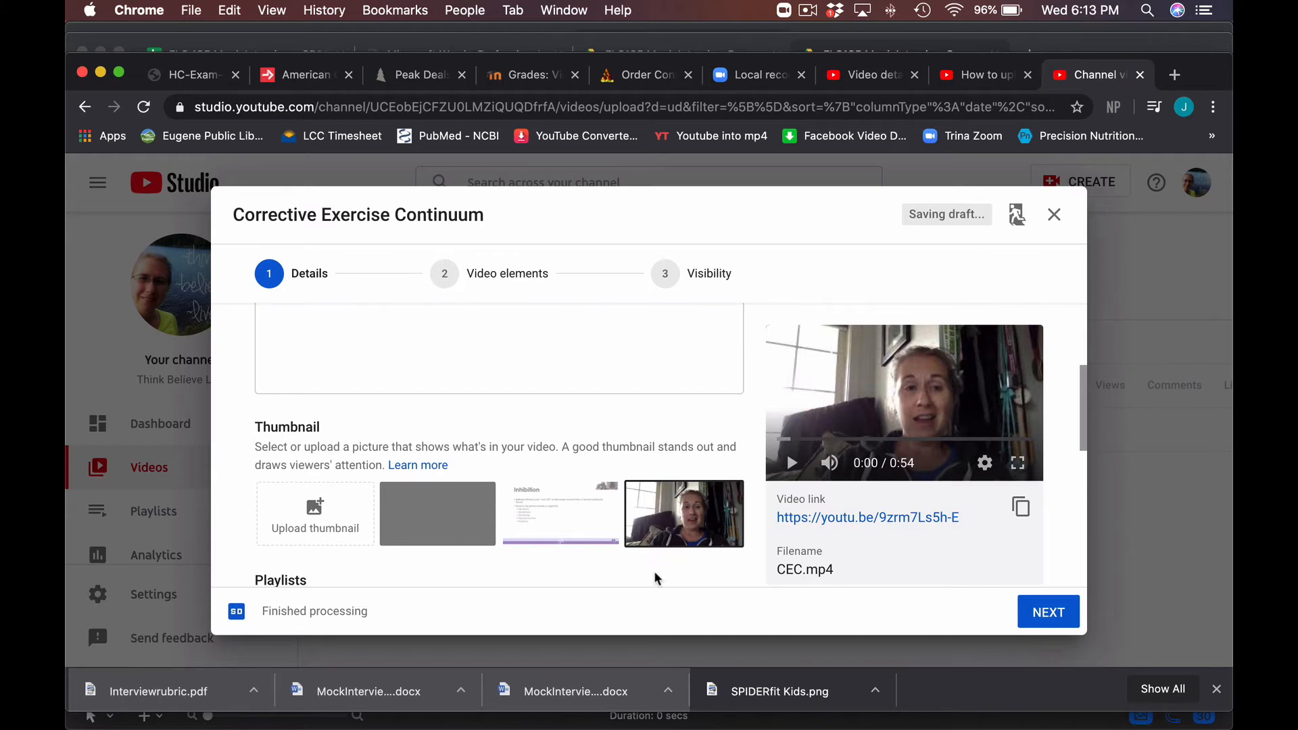
scroll(654, 574, down, 5)
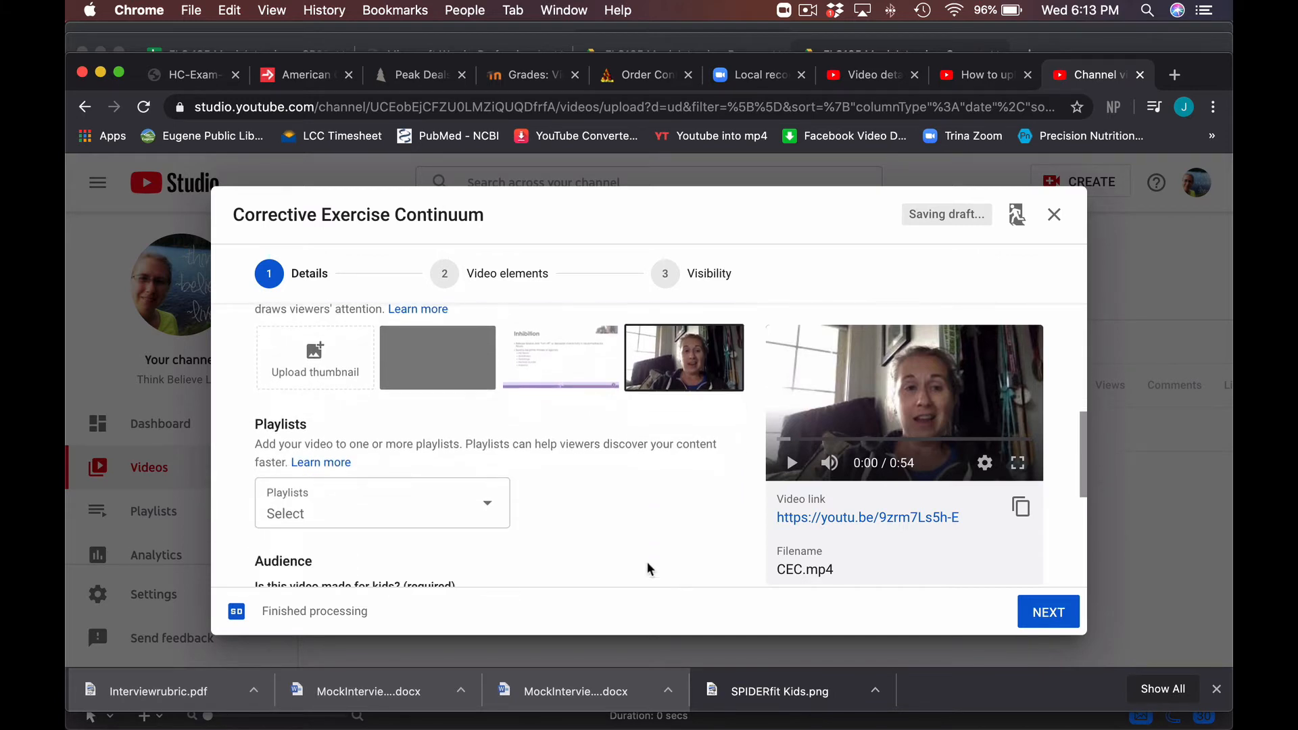
click(583, 366)
scroll(546, 508, down, 3)
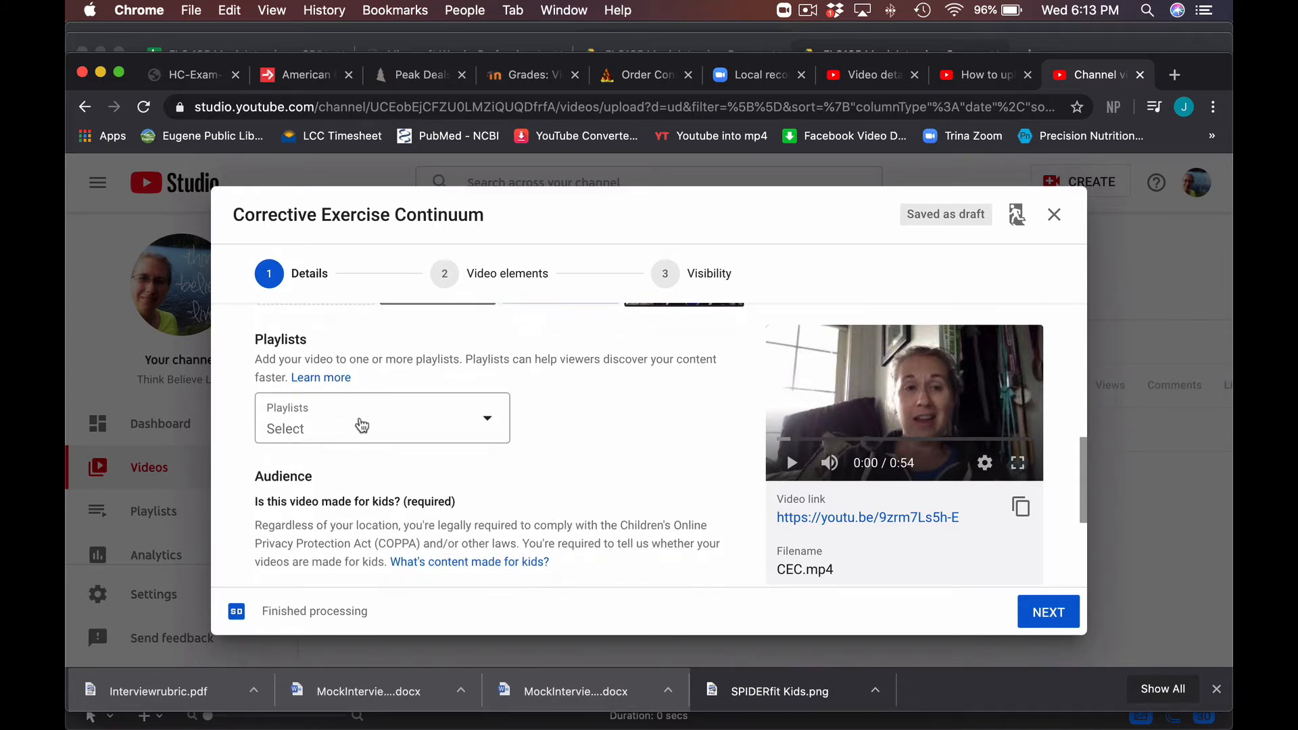
scroll(583, 466, down, 3)
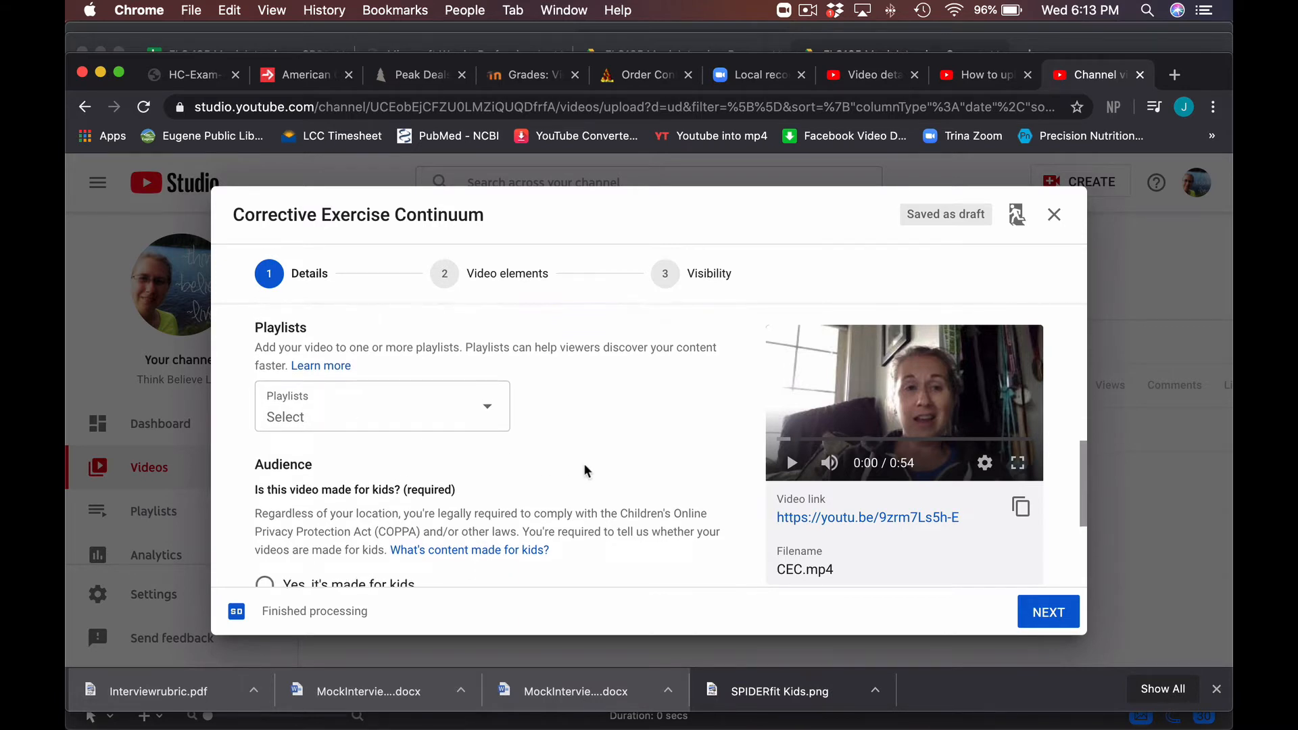
scroll(584, 469, down, 3)
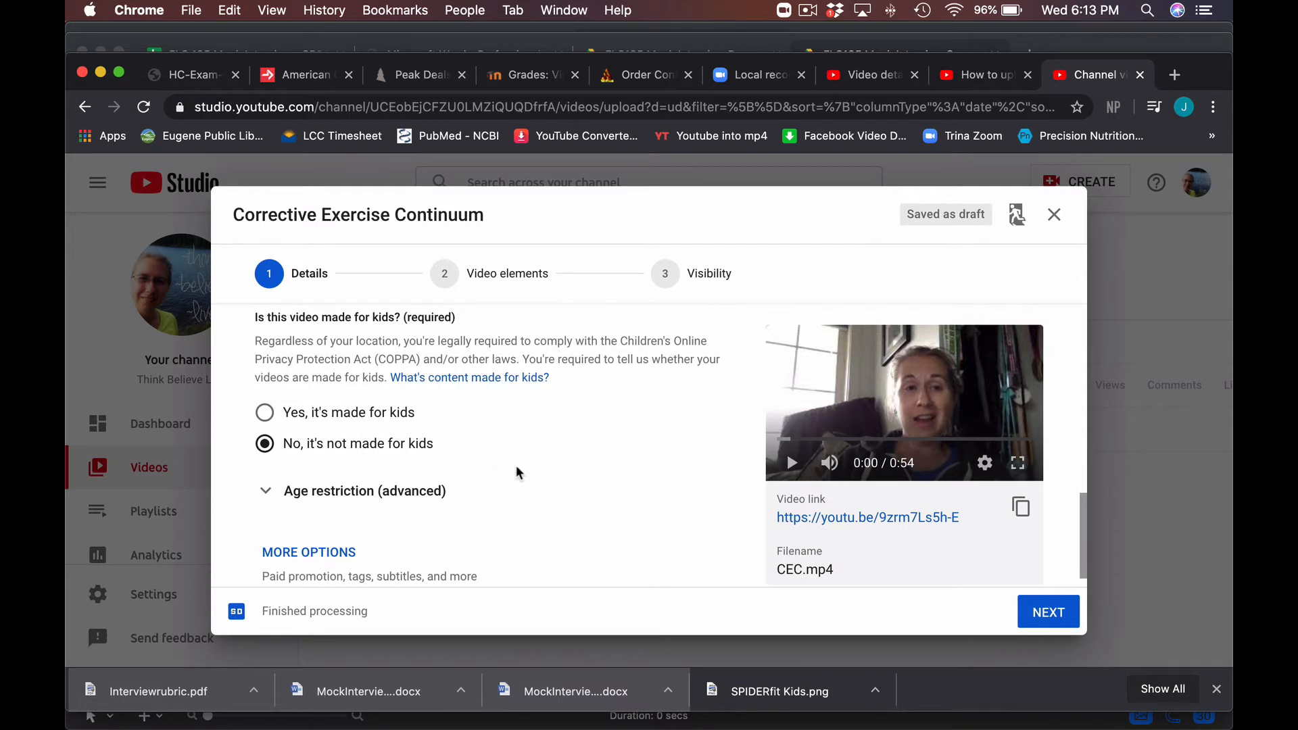
scroll(534, 478, down, 1)
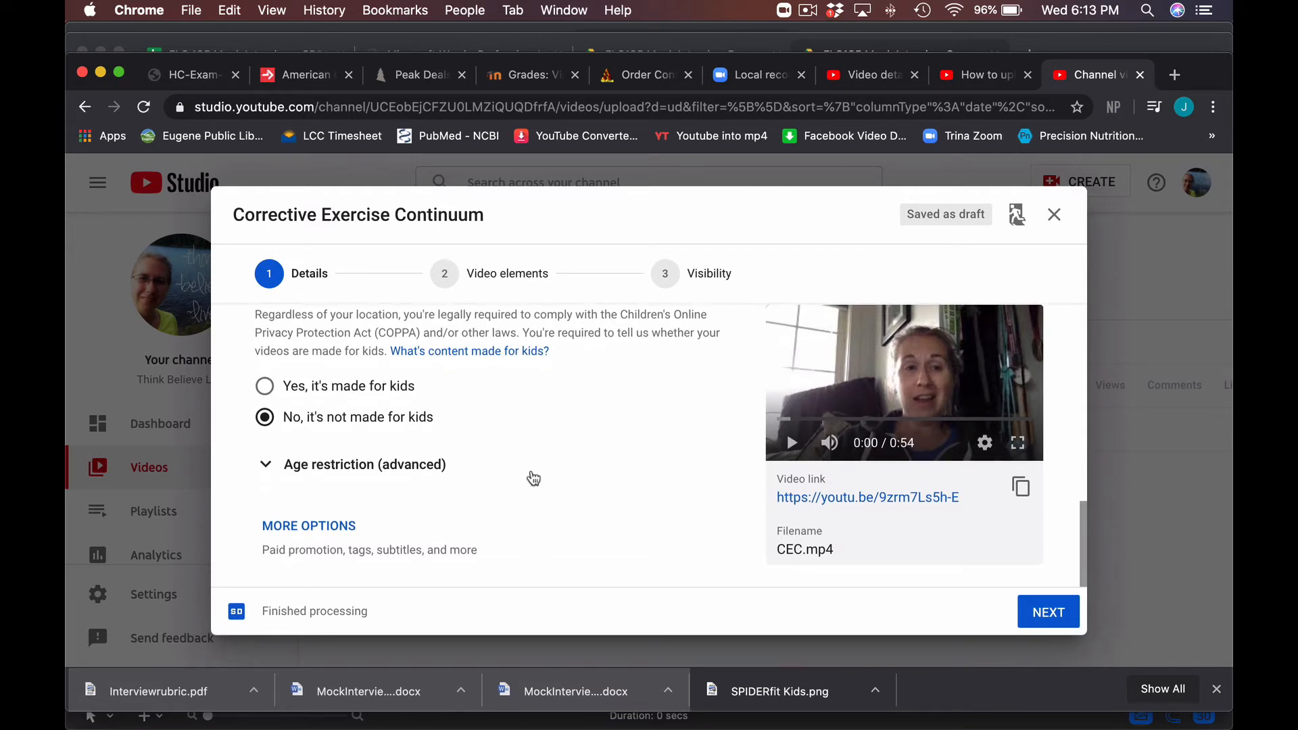
scroll(533, 479, up, 6)
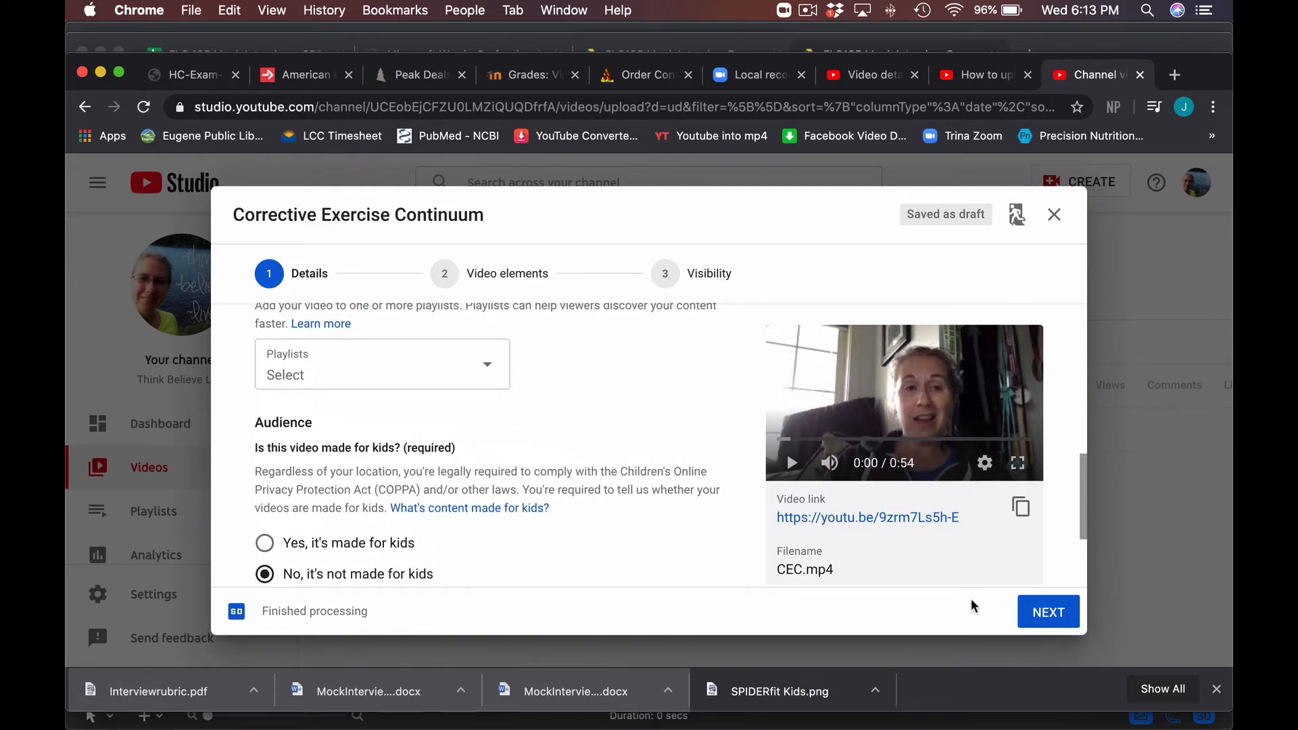
click(1050, 612)
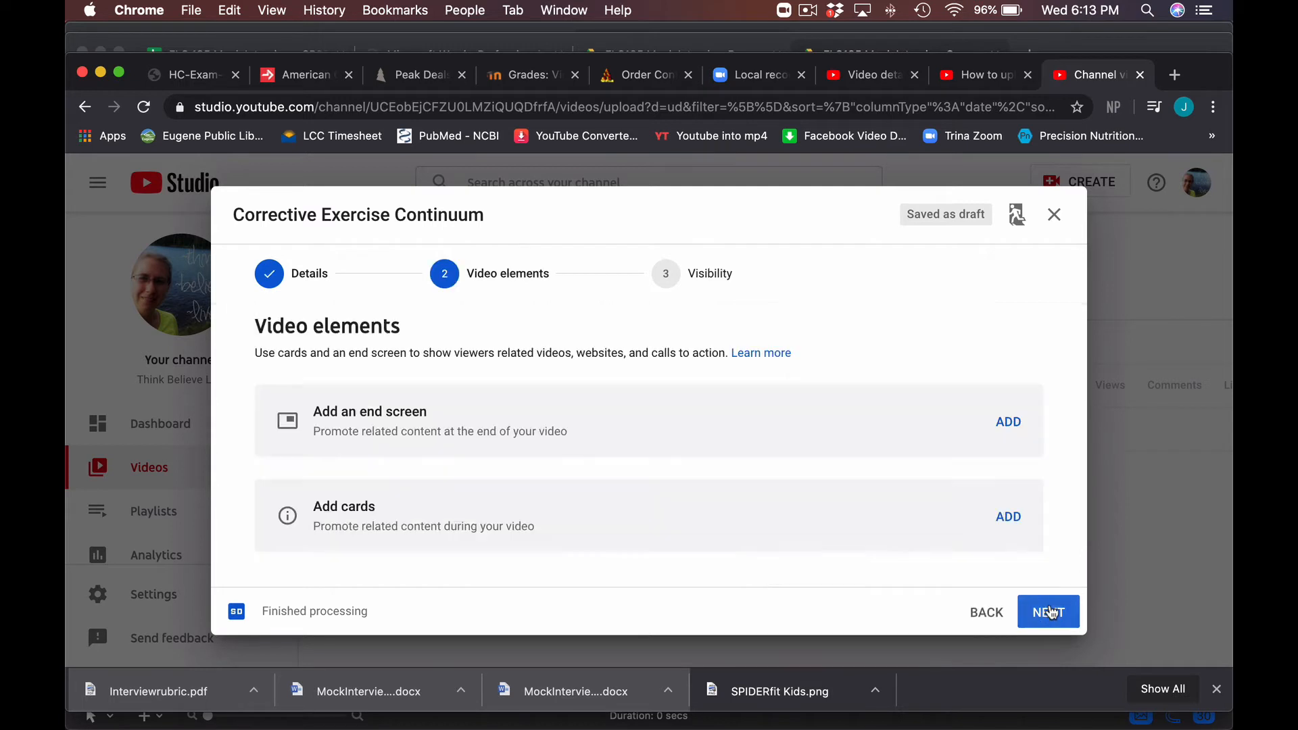
- Leave end screens and cards empty and advance to the Visibility step
click(1051, 612)
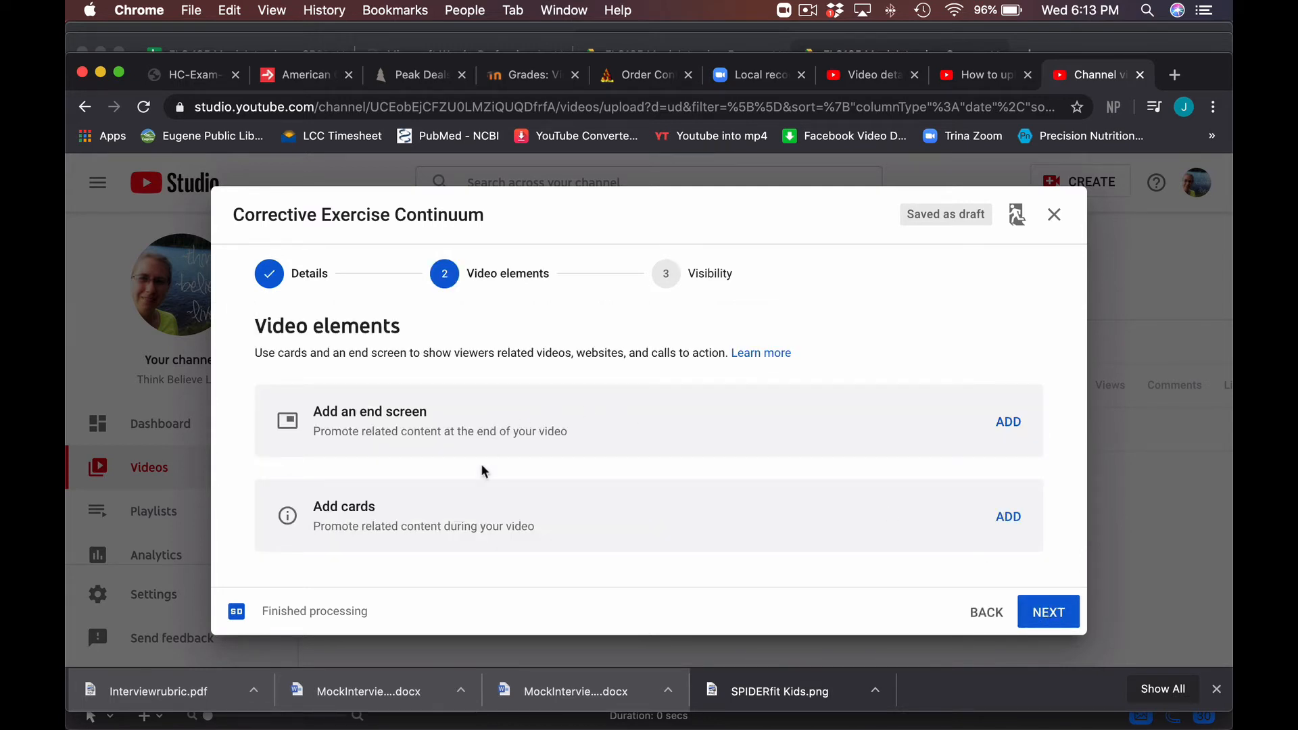
click(1048, 614)
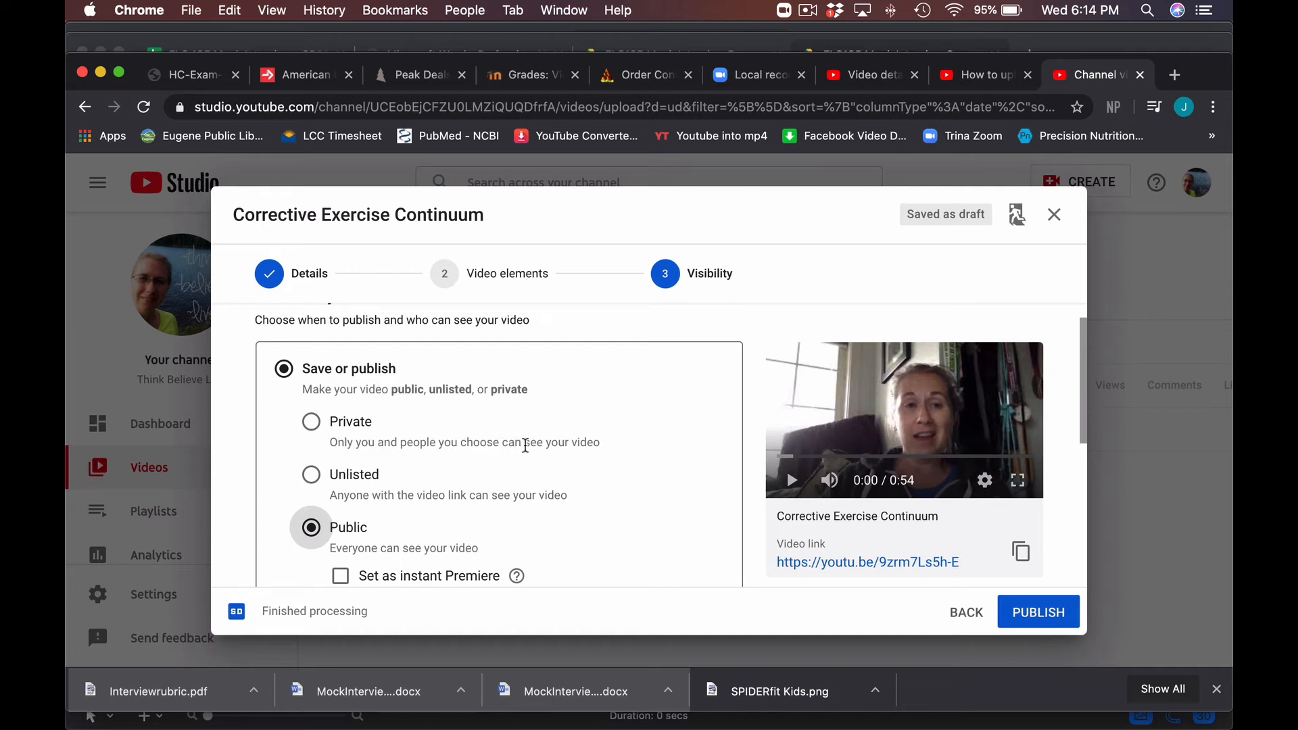
- Set the video's visibility to Public
click(313, 477)
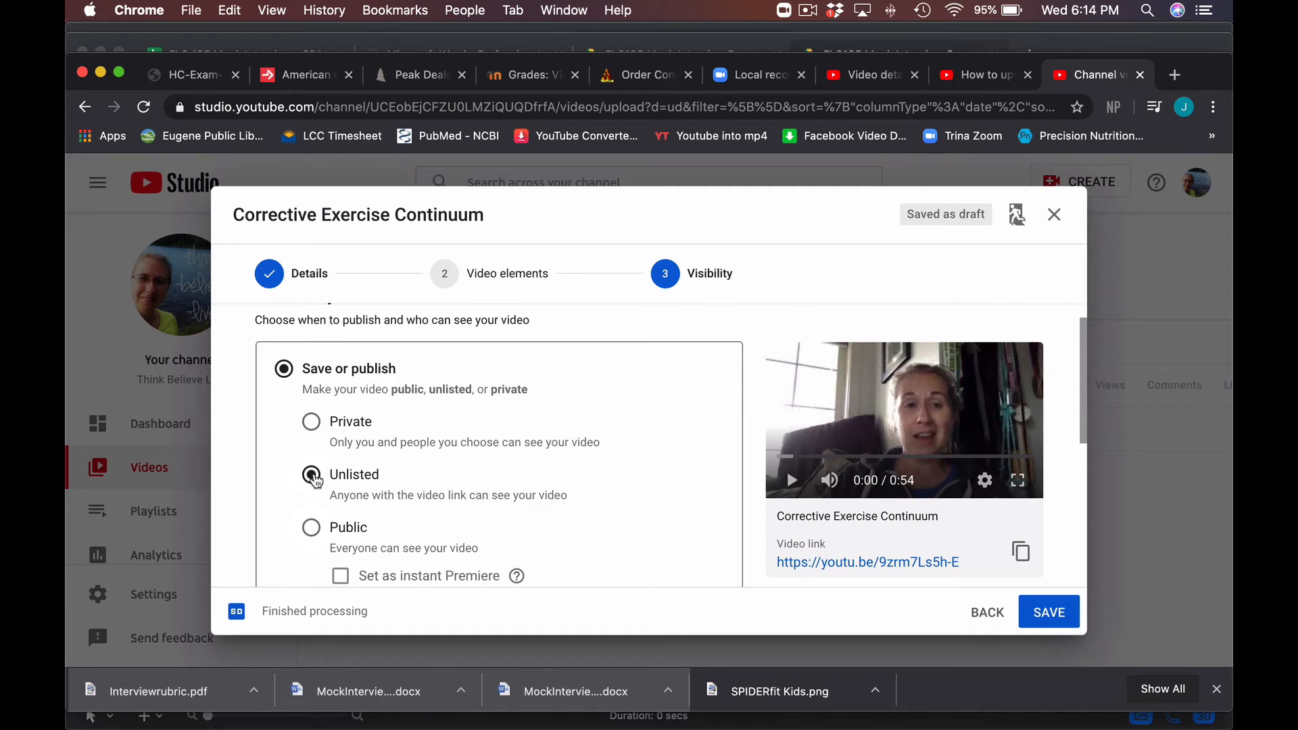
click(313, 534)
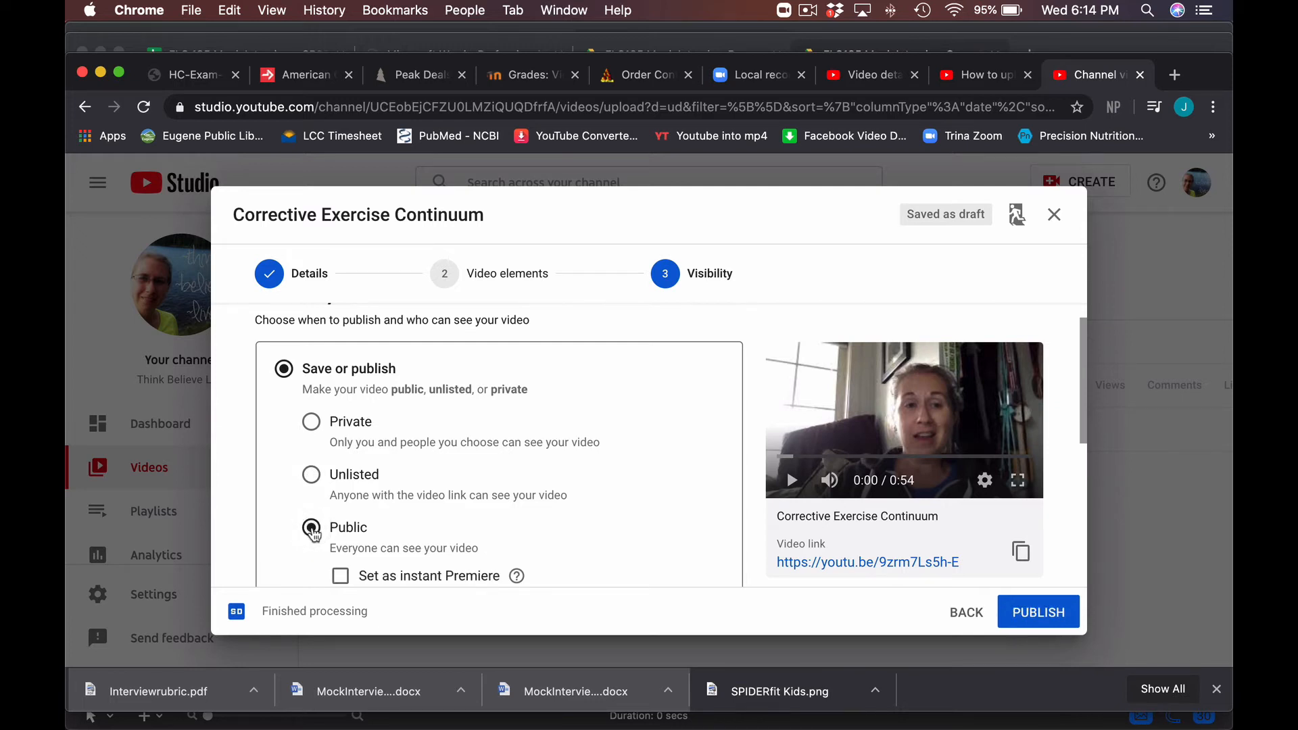
scroll(313, 534, down, 5)
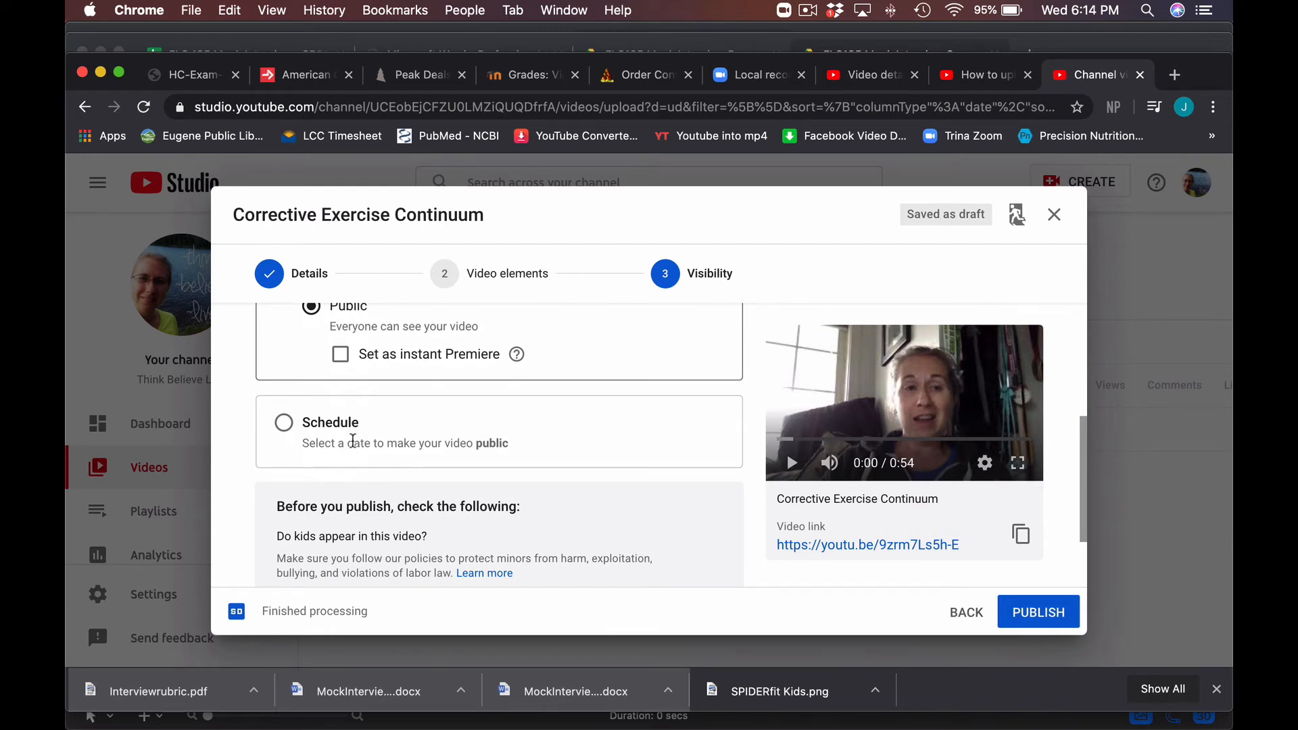
scroll(394, 482, down, 2)
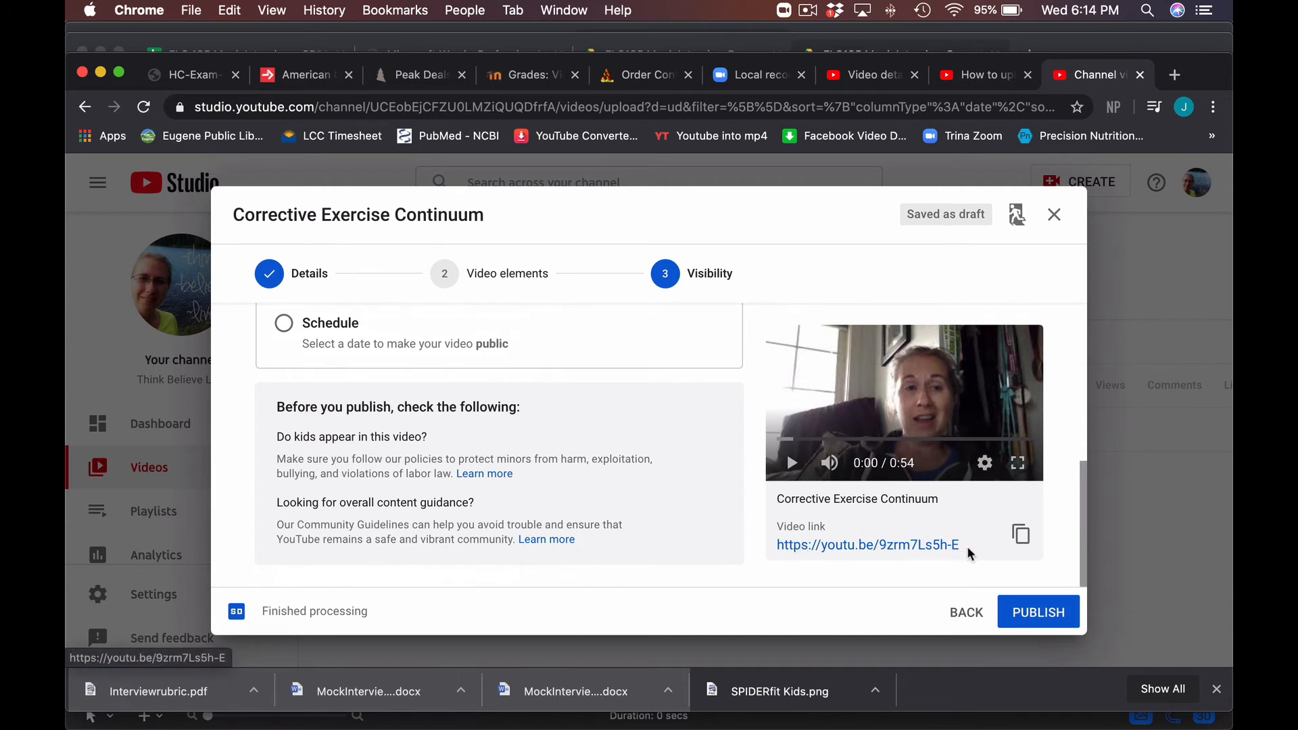
- Copy the video's youtu.be link
drag(900, 535, 775, 544)
key(super+c)
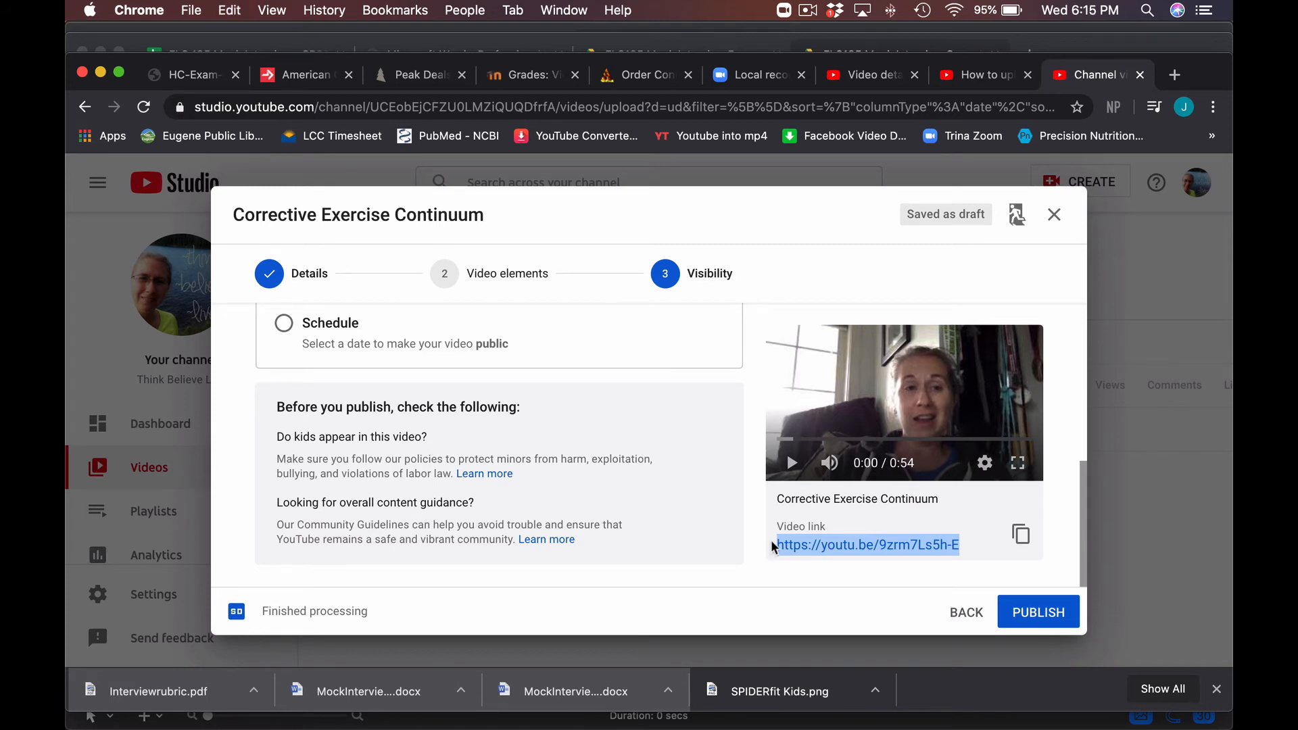
right_click(802, 548)
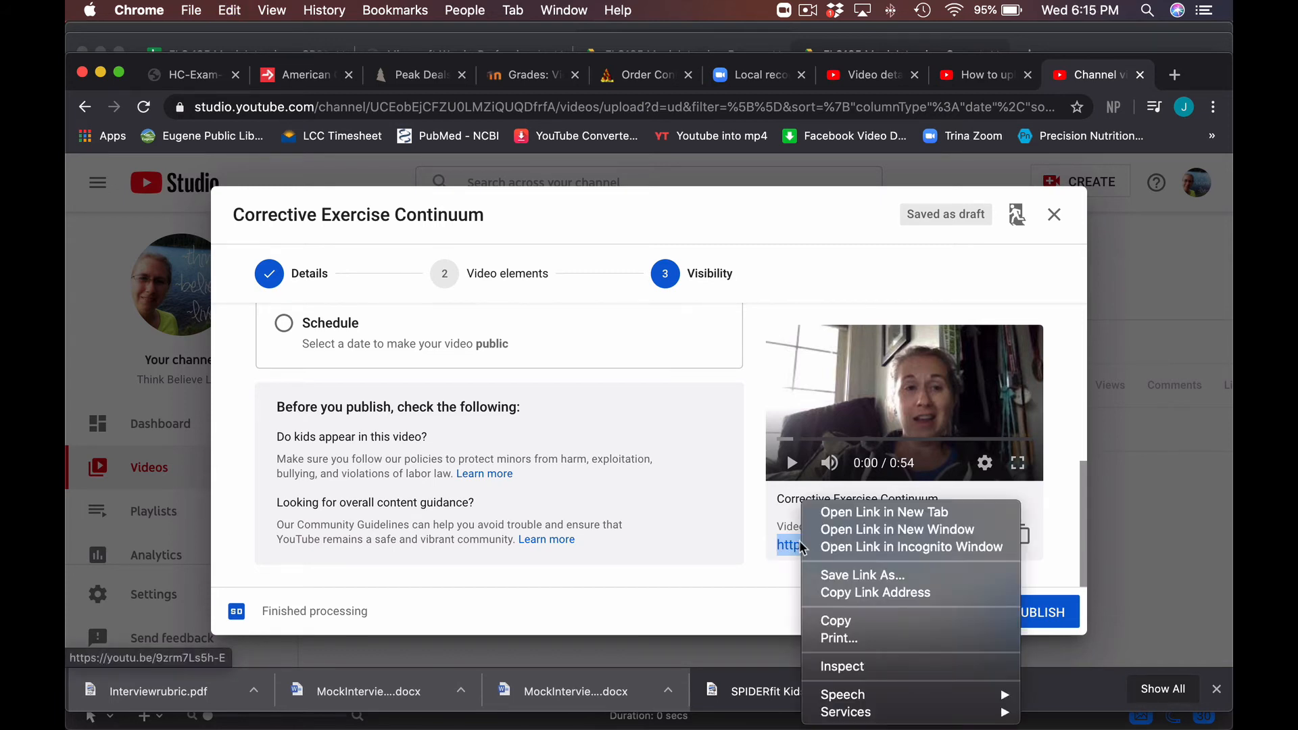
click(844, 621)
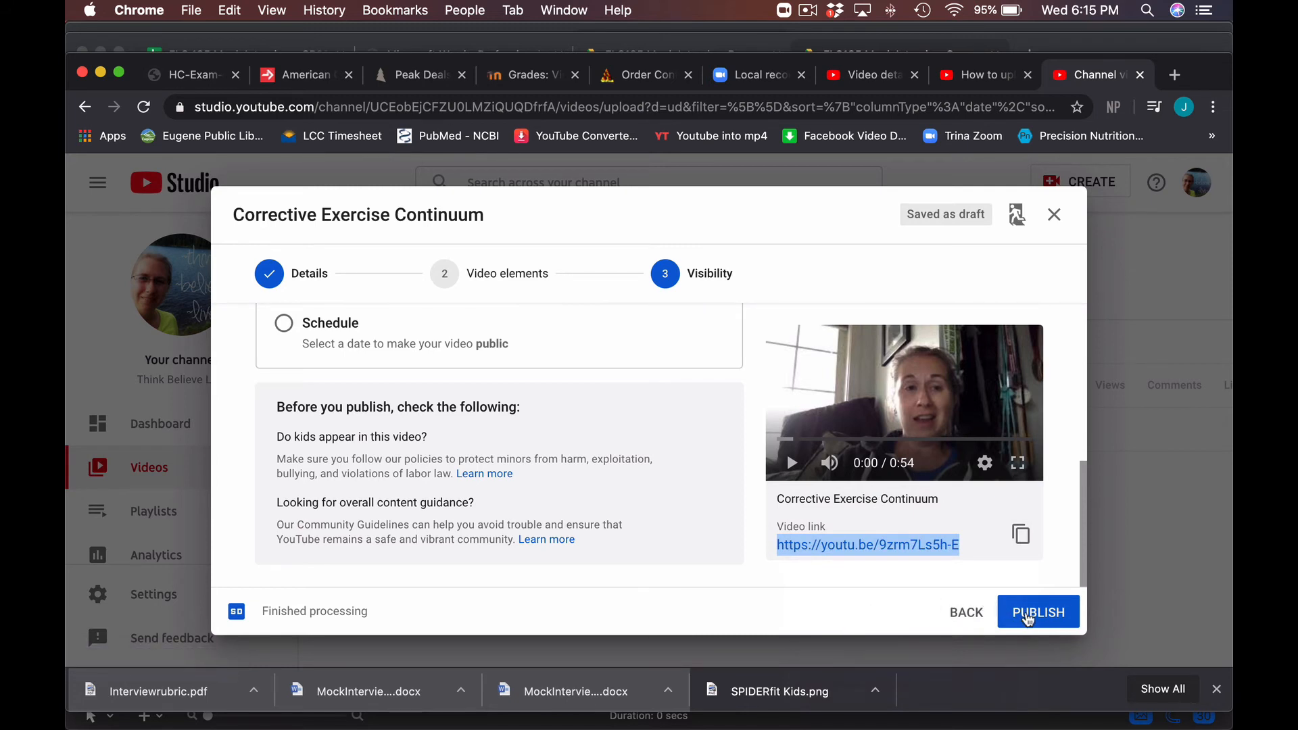
- Publish the video and dismiss the Video published confirmation
click(1029, 619)
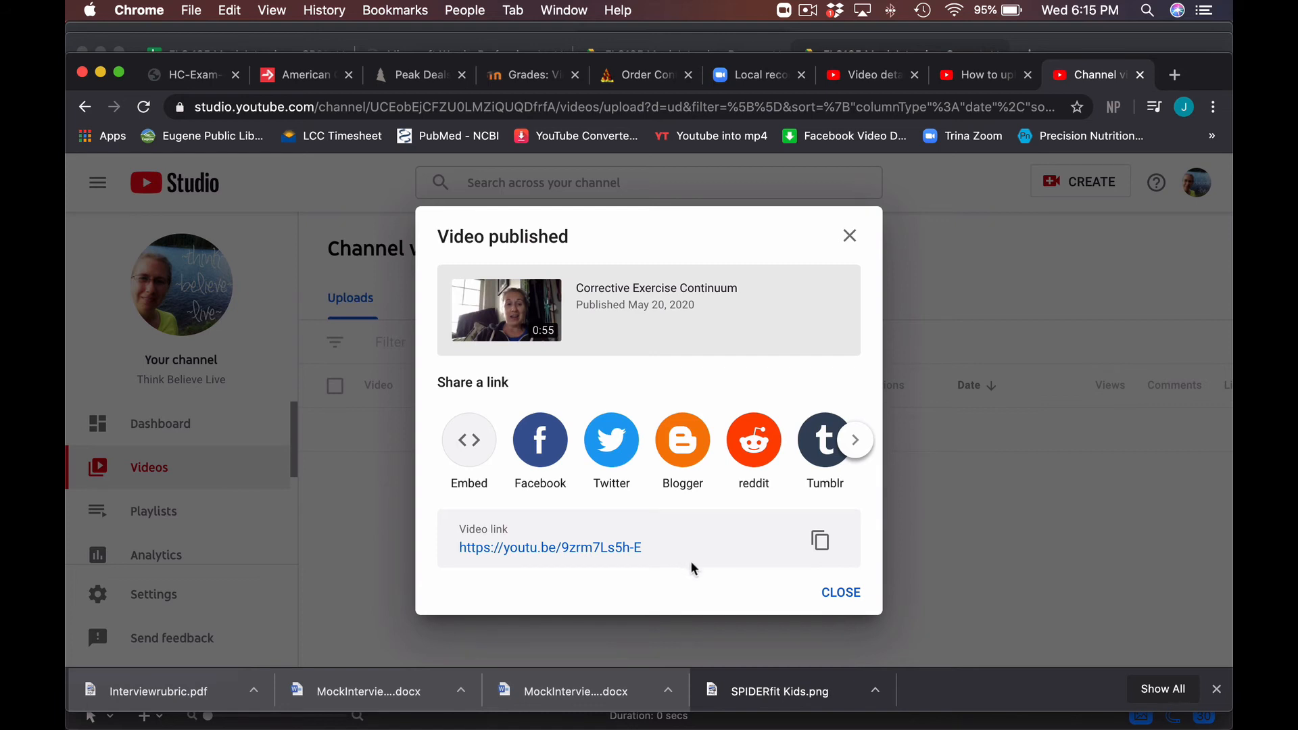
click(840, 593)
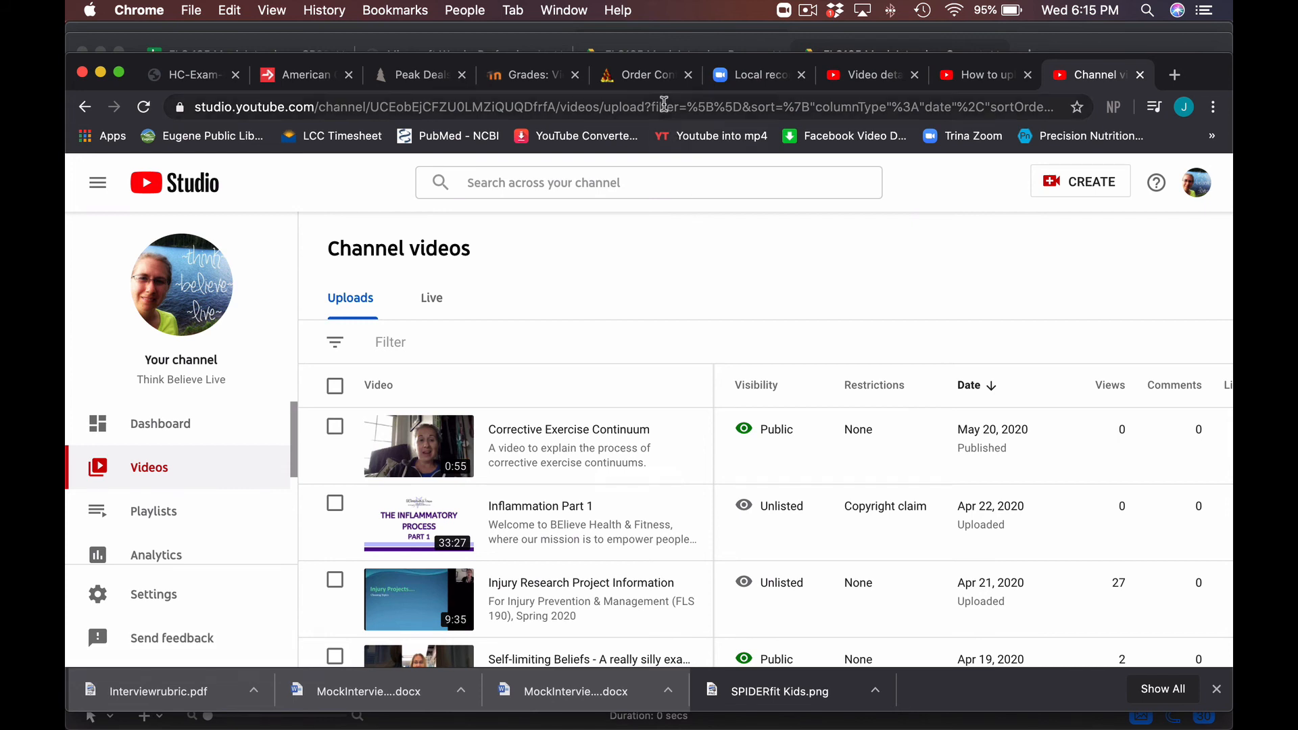
- Open the copied youtu.be link in a new tab and check Corrective Exercise Continuum plays
click(1175, 74)
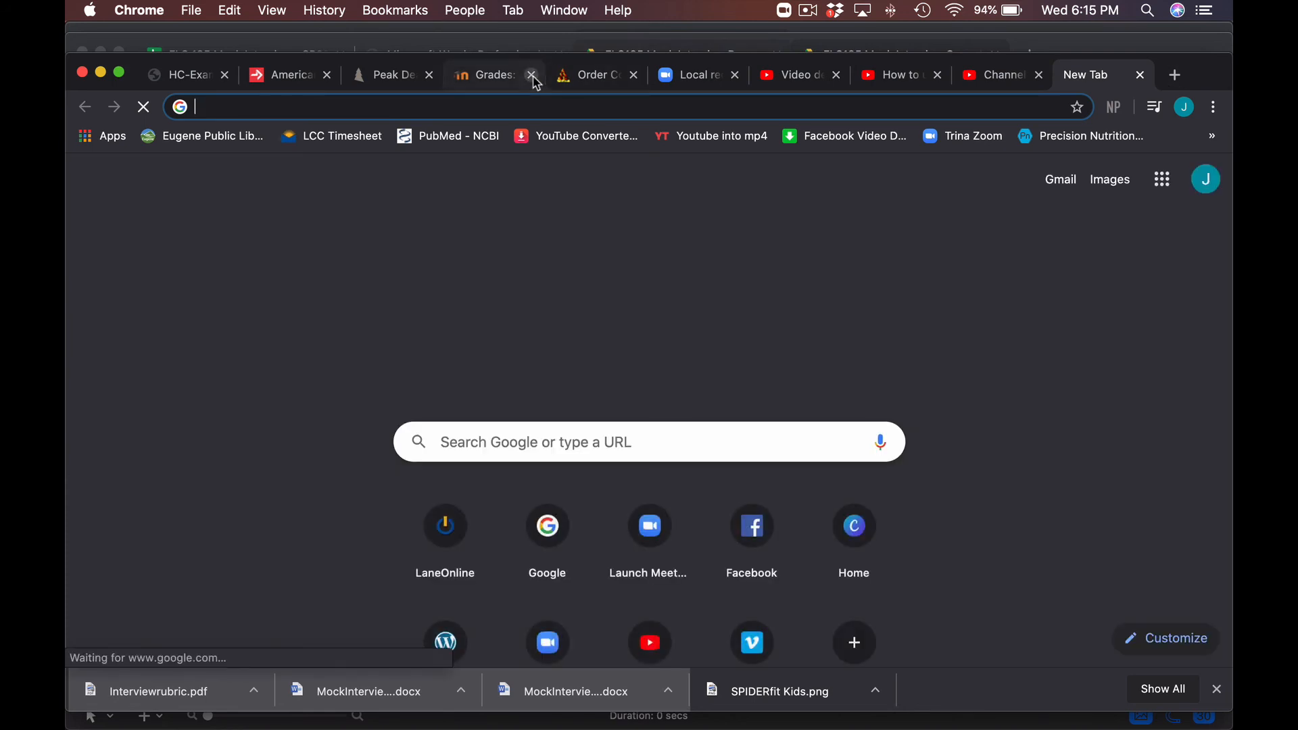
key(super+v)
key(Return)
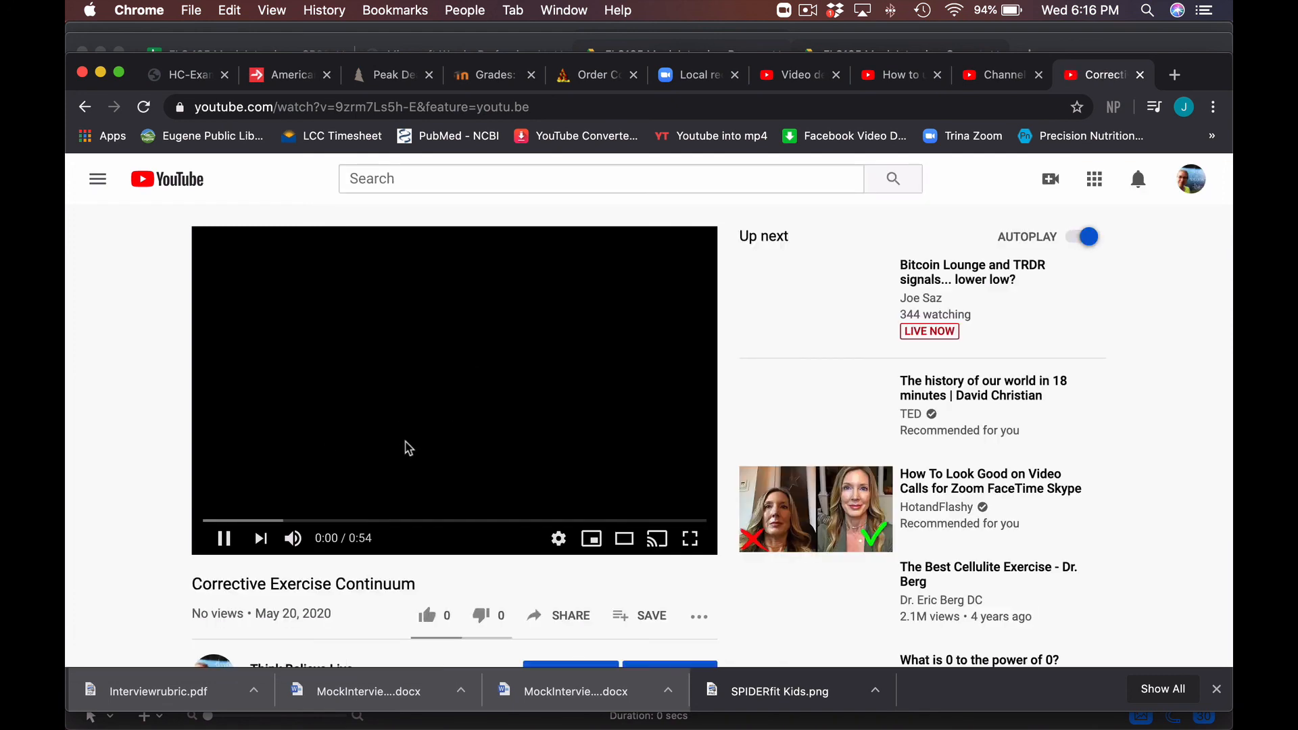
click(224, 538)
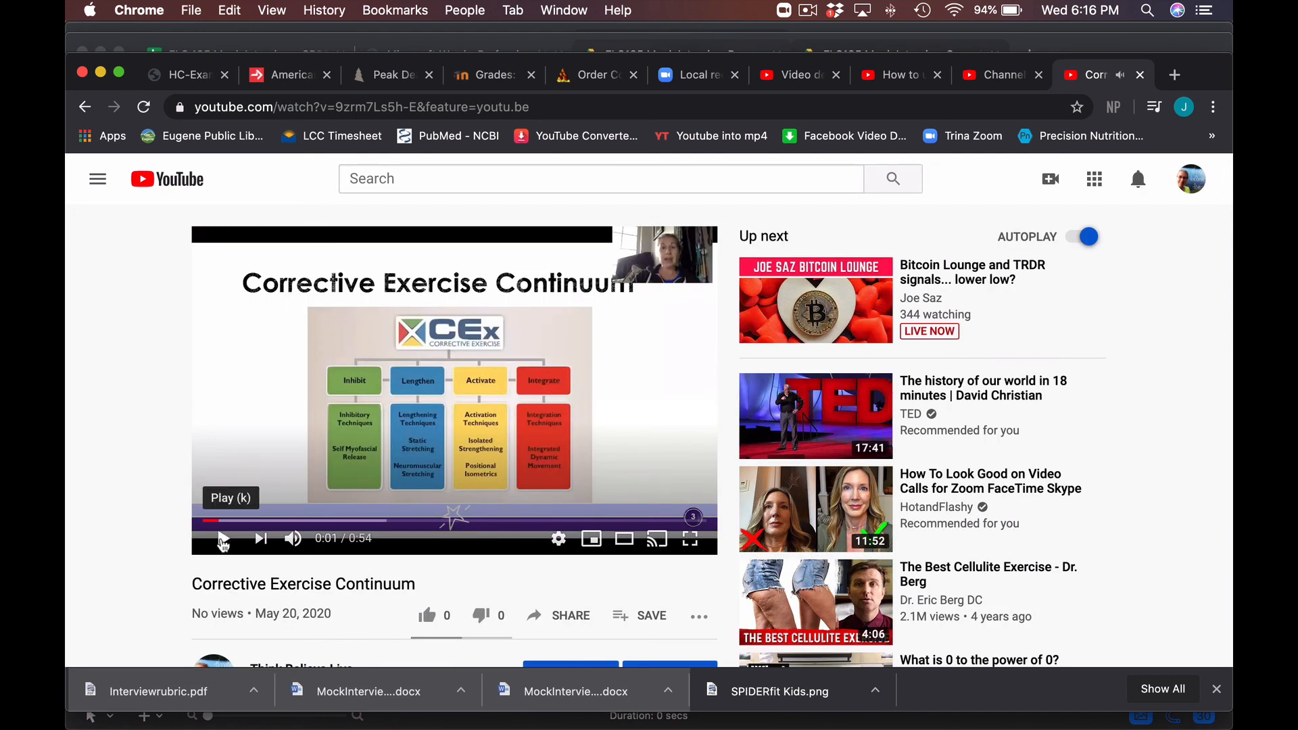